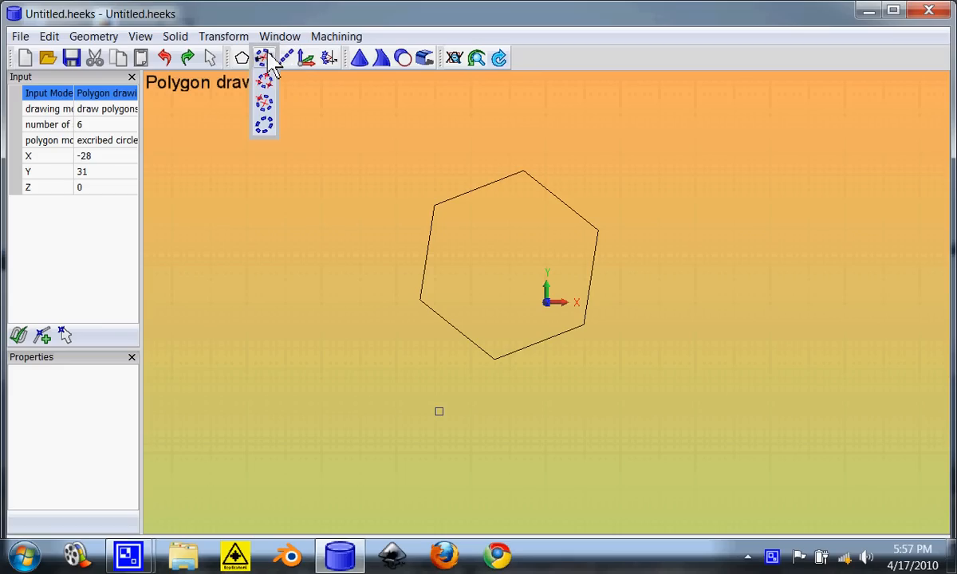
Translate the hexagon along X until it lies fully right of the origin, using a point near its centre as the base point
mouse_move(328, 60)
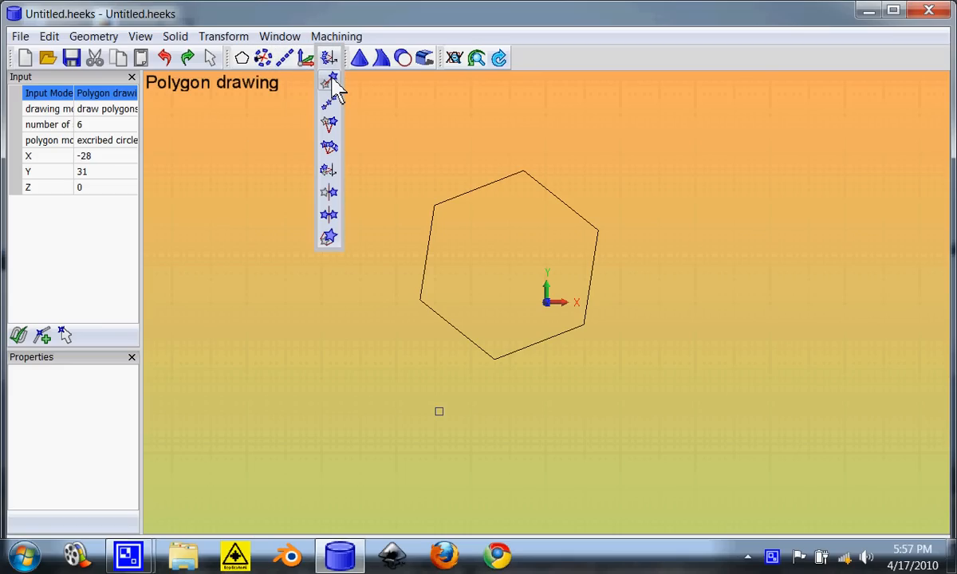
left_click(334, 84)
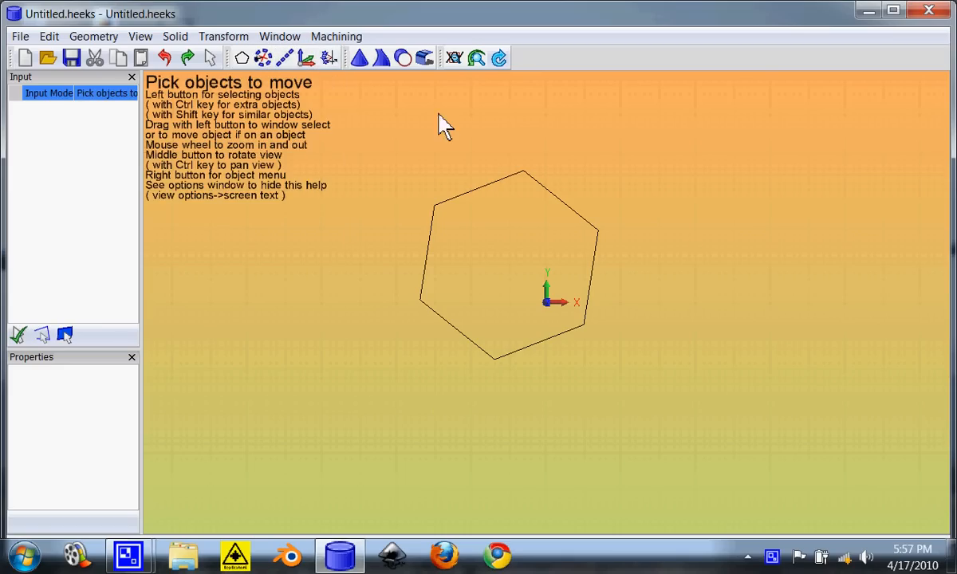
mouse_move(332, 76)
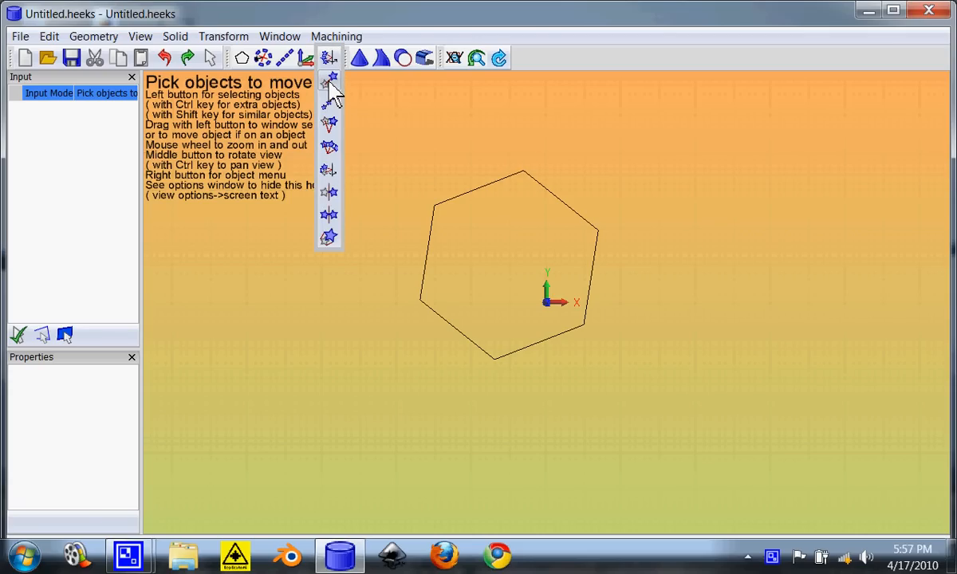
left_click(507, 176)
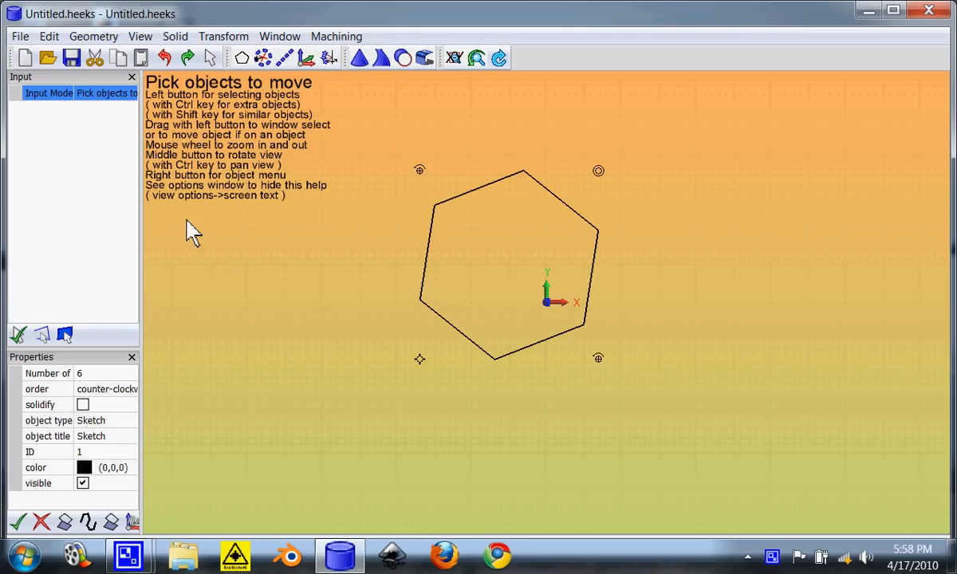
left_click(19, 336)
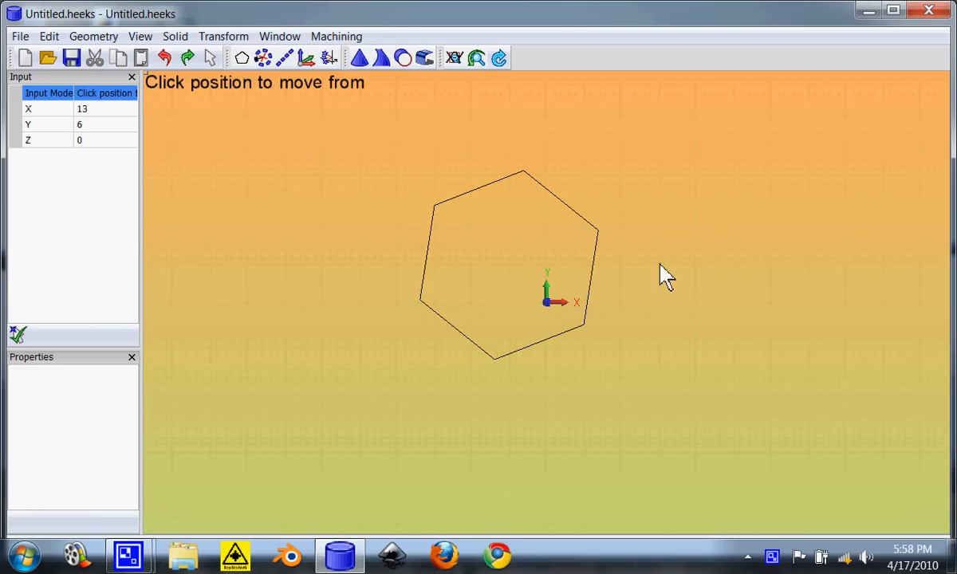
left_click(513, 275)
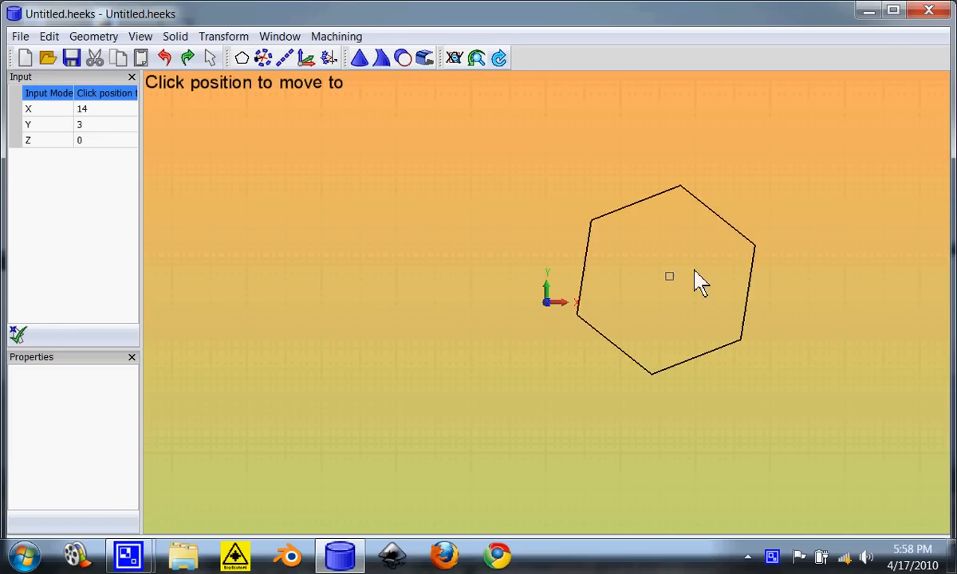
left_click(720, 277)
left_click(716, 267)
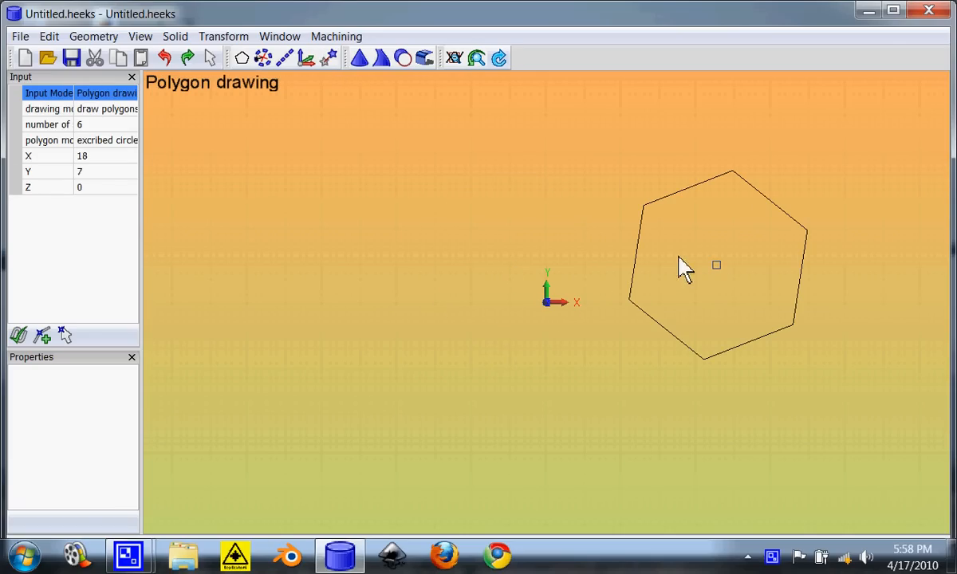
left_click(632, 267)
left_click(634, 279)
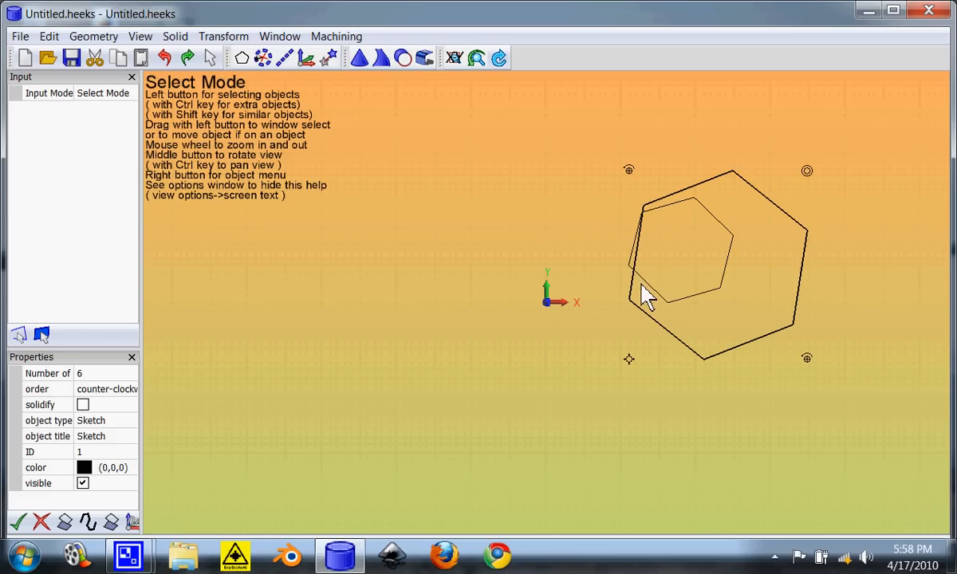
left_click(677, 301)
key("Delete")
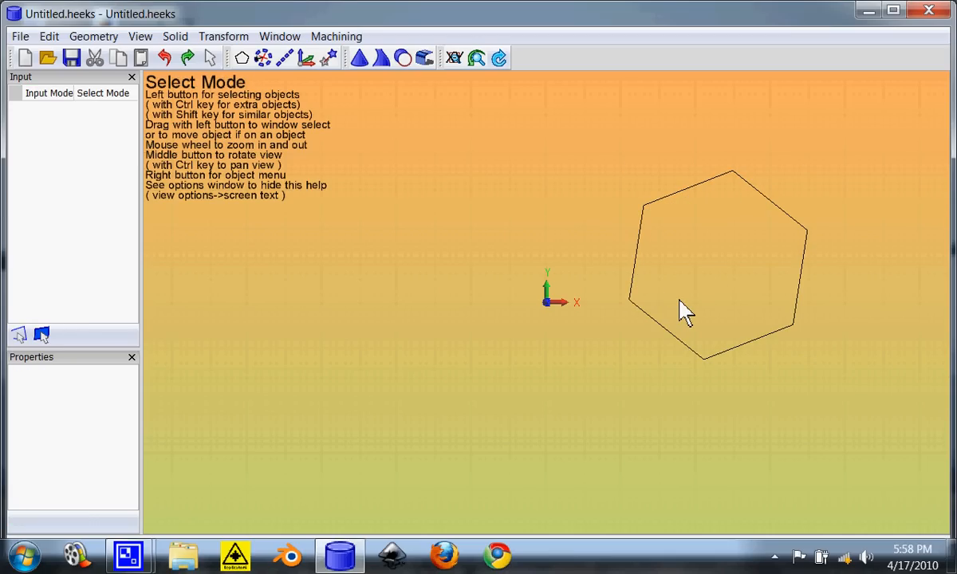
Move the hexagon back to the left so it overlaps the origin, and make 4 translated copies in a row towards positive X
left_click(633, 298)
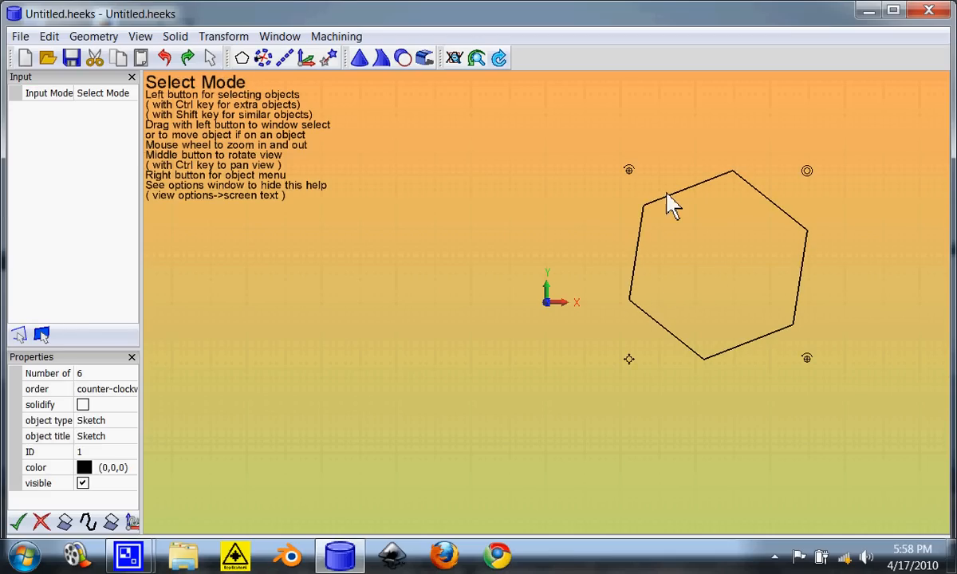
left_click_drag(672, 198, 463, 193)
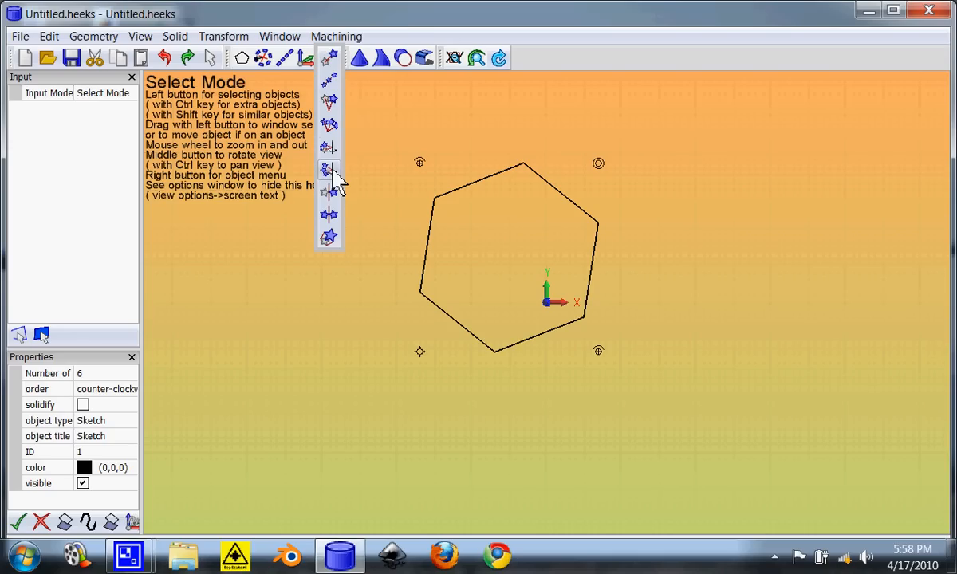
left_click(332, 91)
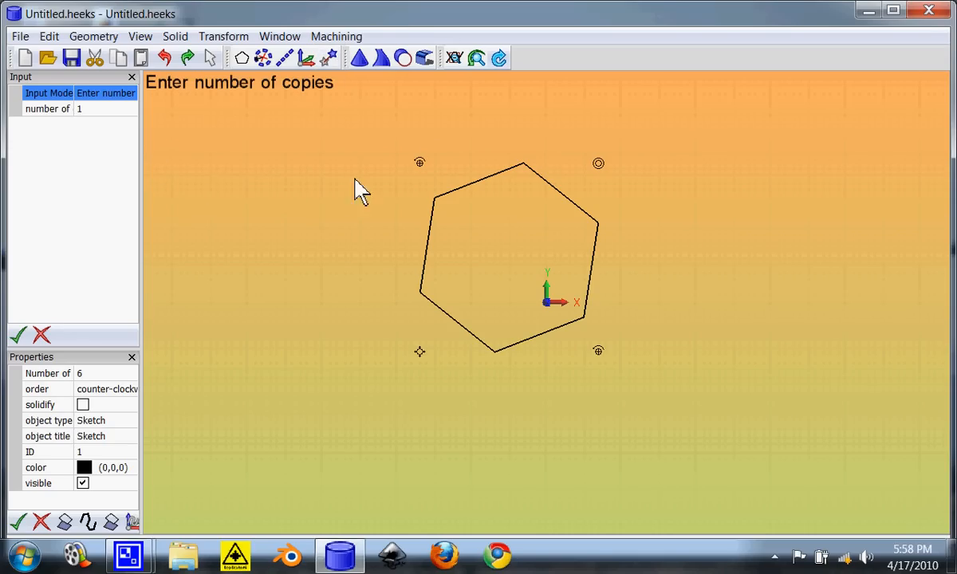
left_click(107, 109)
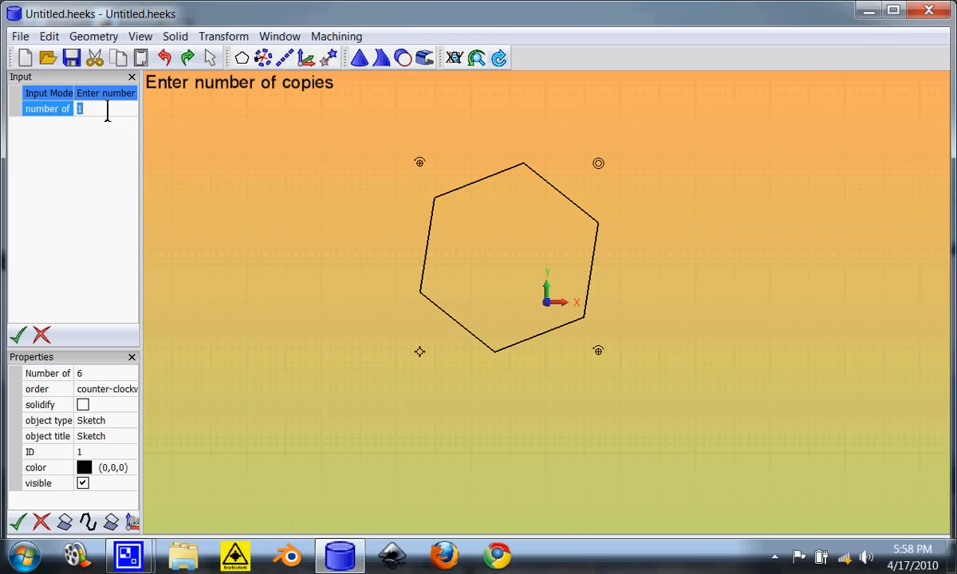
type("4")
left_click(18, 334)
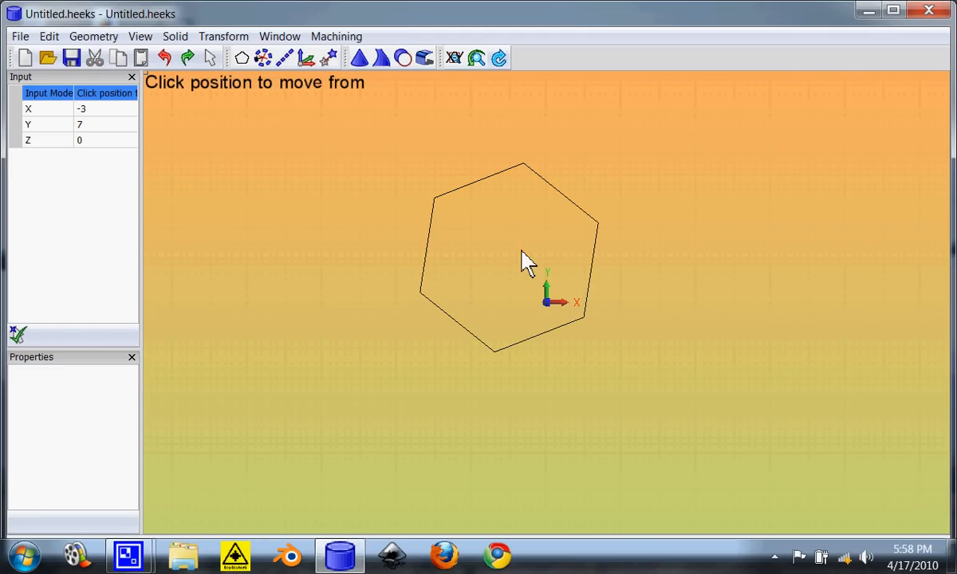
left_click(505, 271)
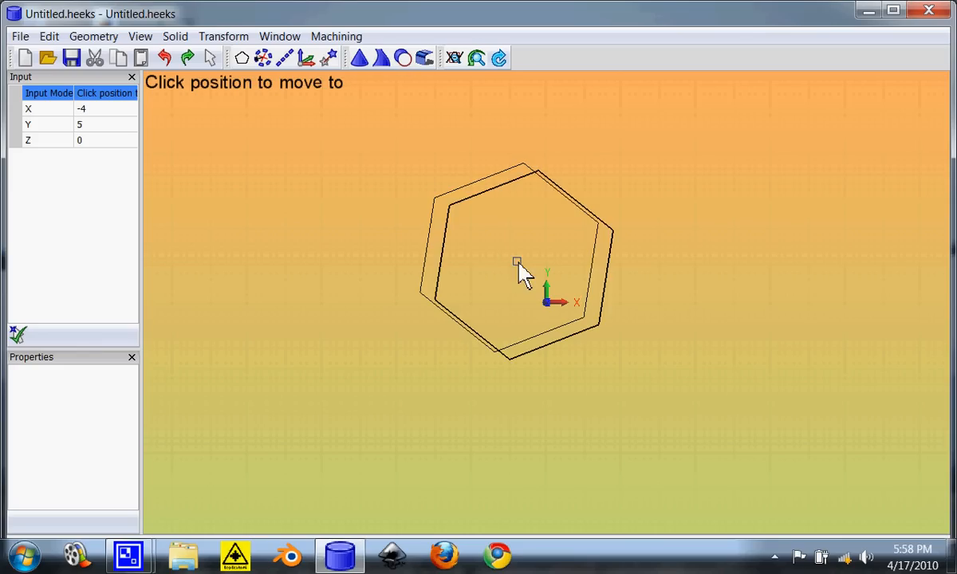
left_click(555, 273)
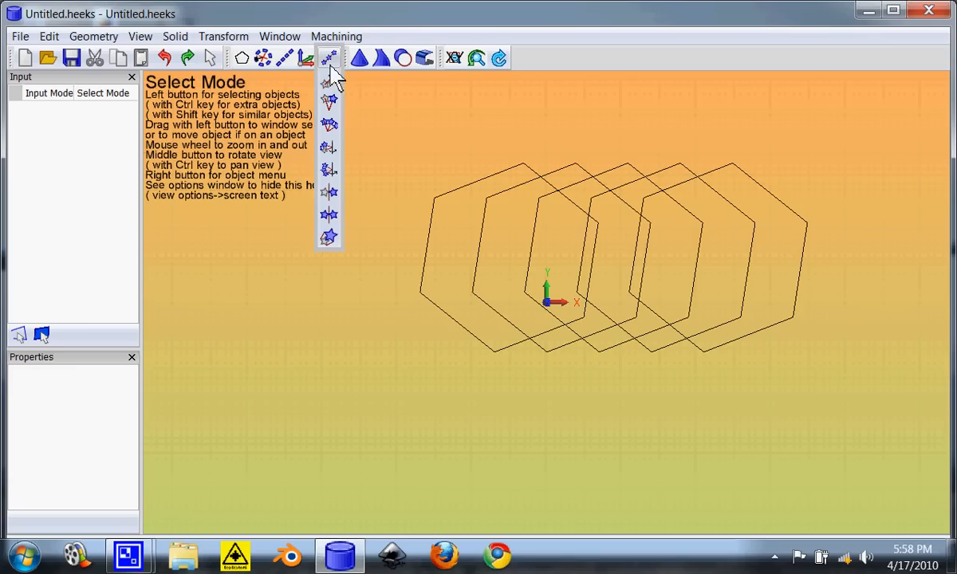
left_click(20, 37)
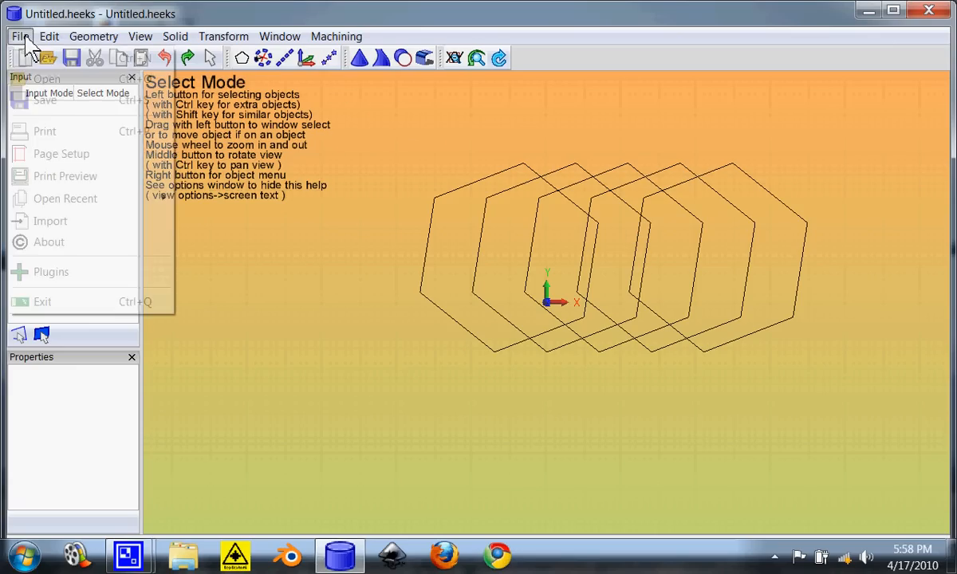
left_click(40, 59)
left_click(413, 340)
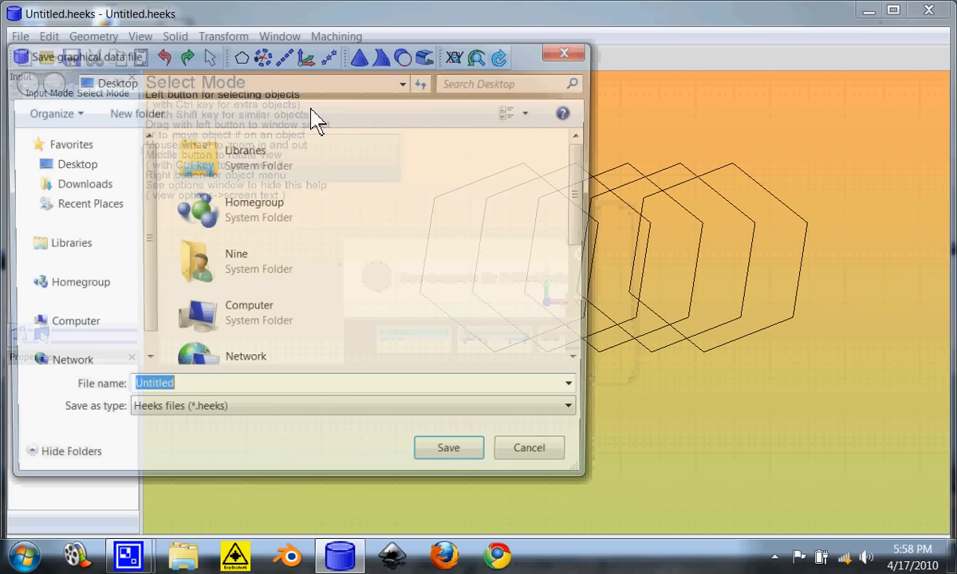
key("Escape")
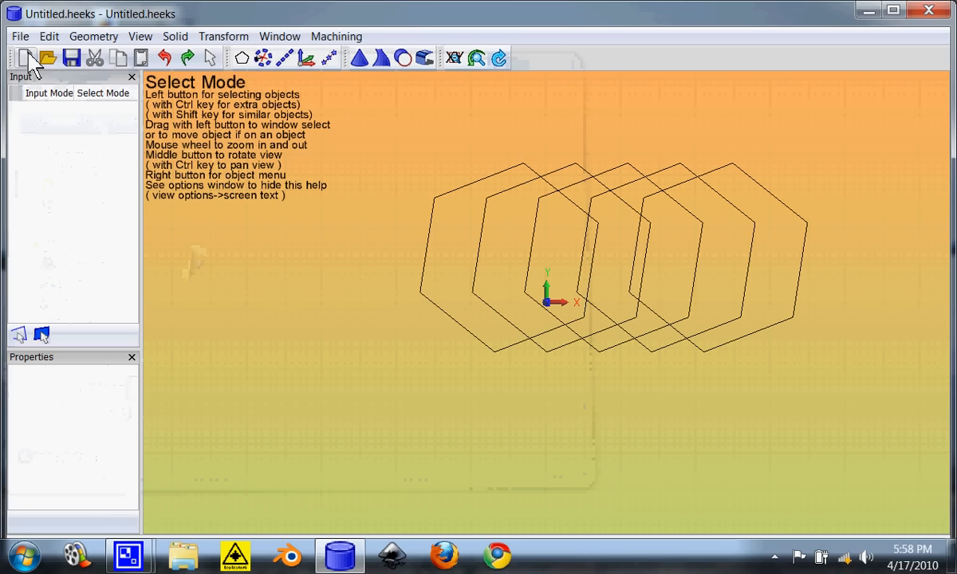
Start a new document without saving the changes and draw a small 6-sided polygon just below the origin
left_click(20, 37)
left_click(38, 59)
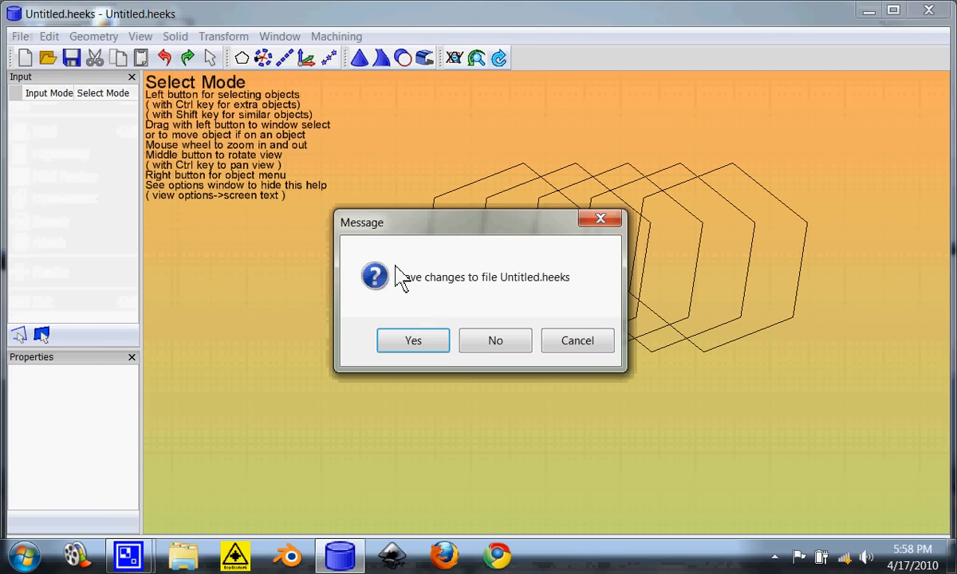
left_click(488, 341)
left_click(243, 57)
left_click(553, 348)
left_click(522, 317)
mouse_move(335, 61)
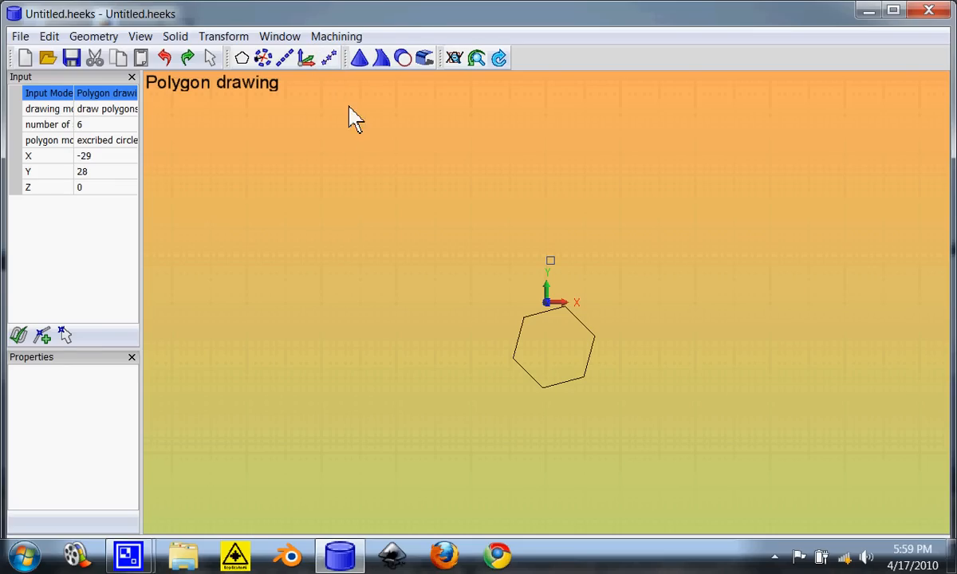
left_click(532, 311)
key("Escape")
left_click(541, 329)
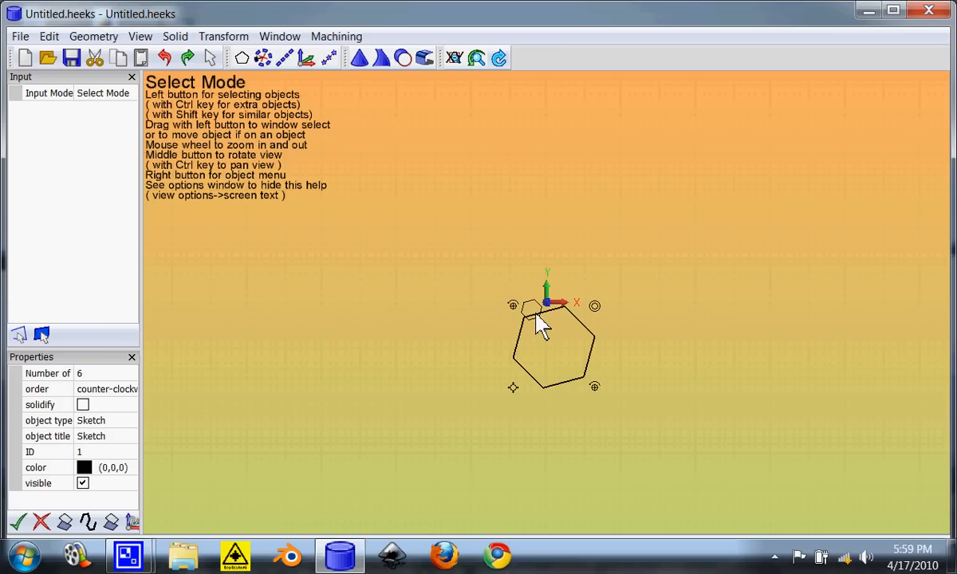
left_click(536, 315)
key("Escape")
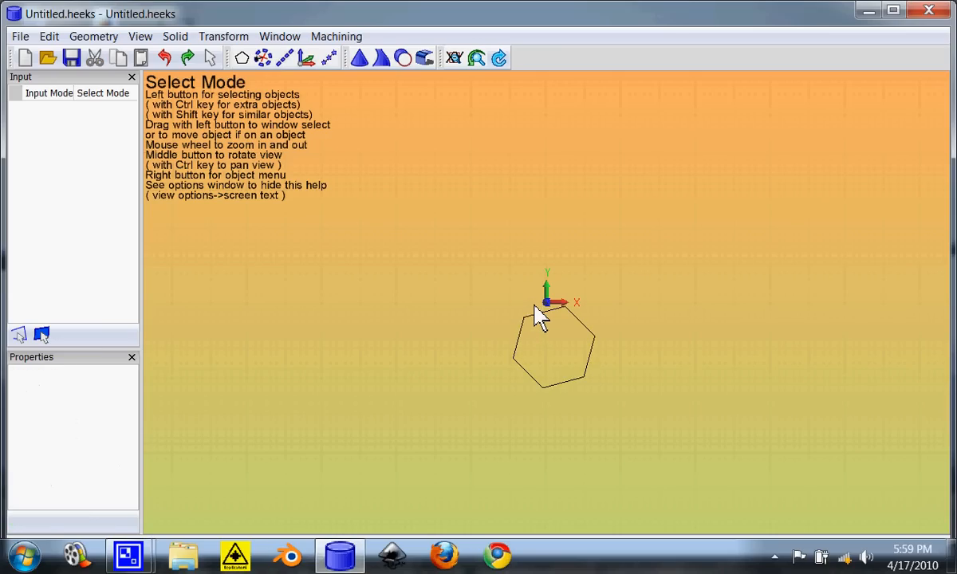
Rotate the hexagon by 45 degrees about a point a short distance to its right
left_click(540, 329)
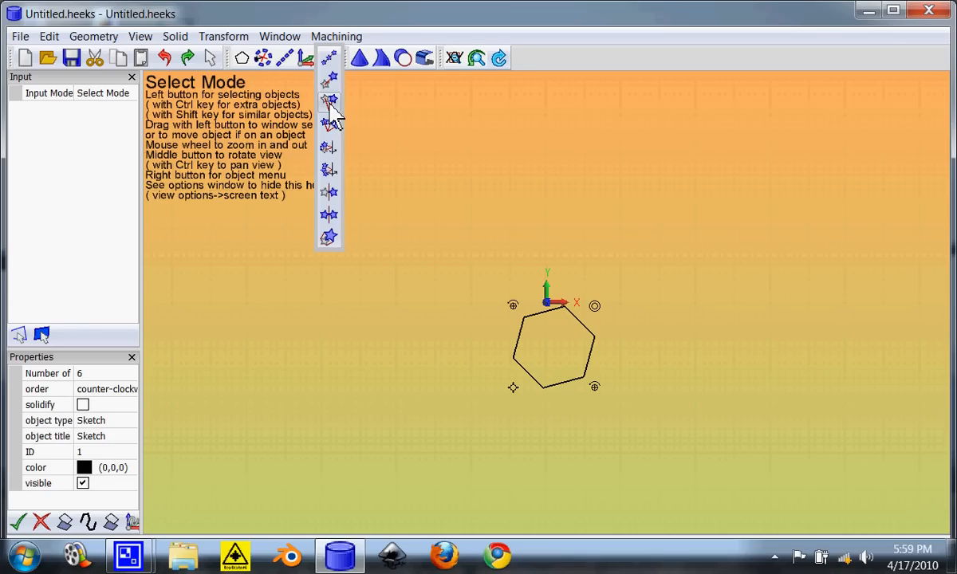
left_click(329, 105)
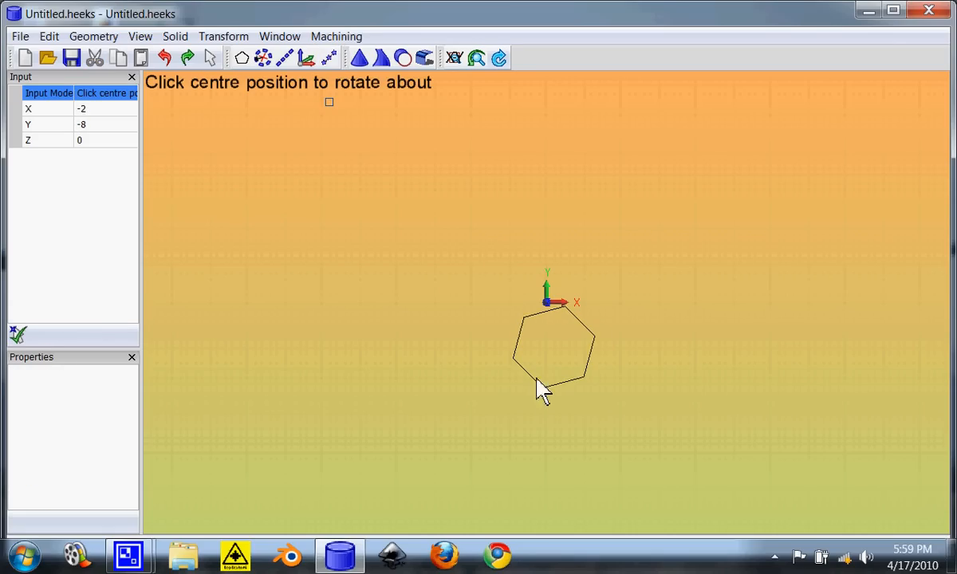
left_click(641, 347)
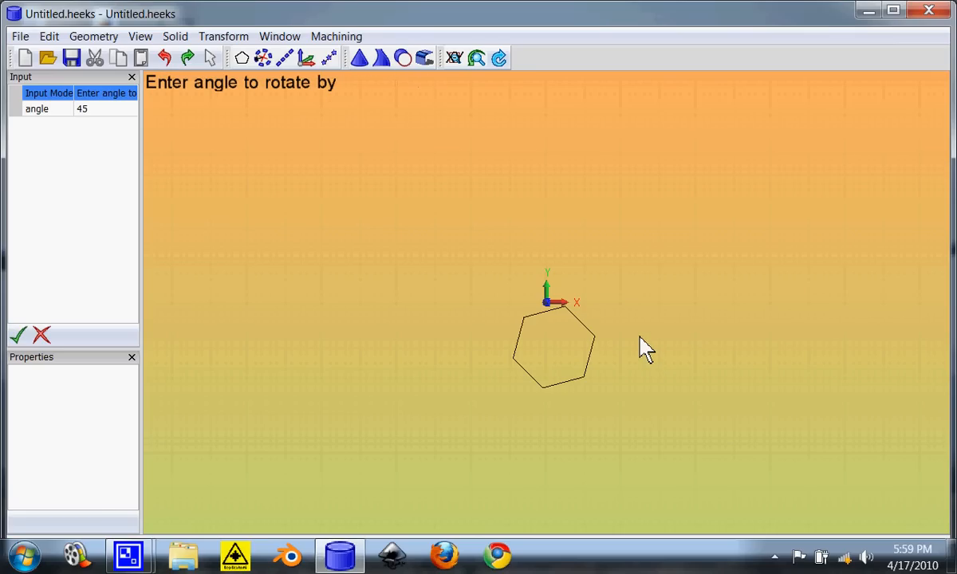
left_click(19, 335)
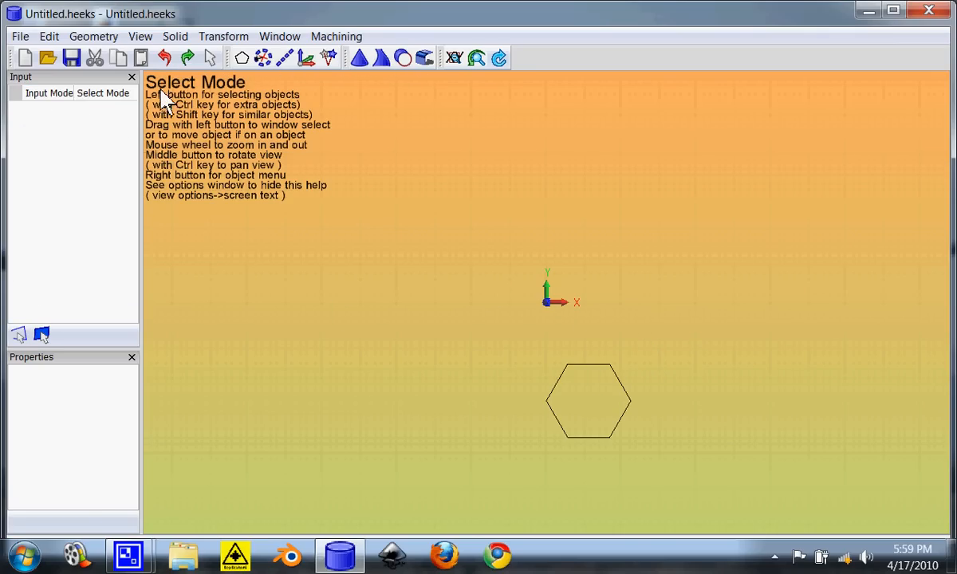
Undo the hexagon's rotation, redo it, and undo it again
left_click(165, 59)
left_click(186, 60)
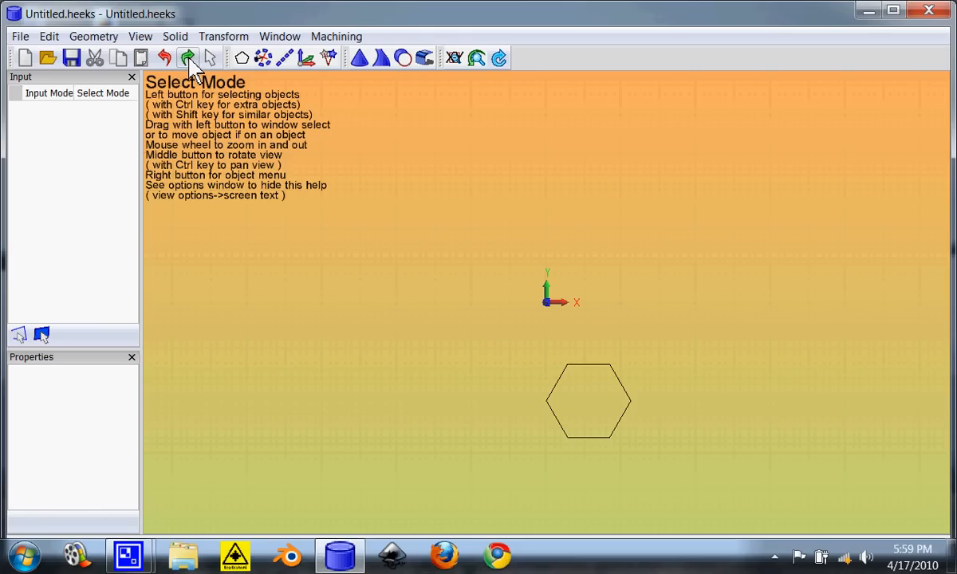
left_click(164, 59)
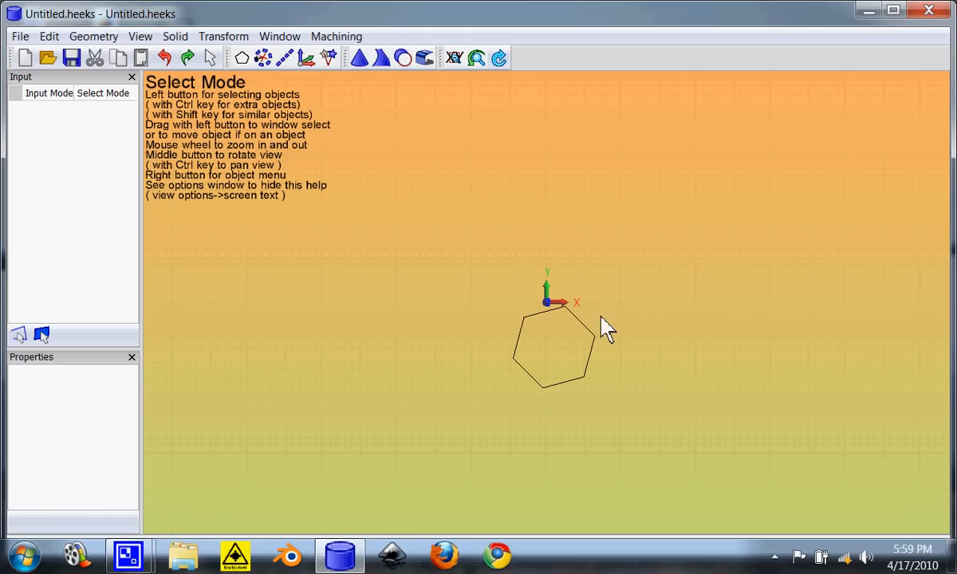
Make 3 rotated copies of the hexagon at 45-degree intervals about a point above and to the right of it
mouse_move(334, 80)
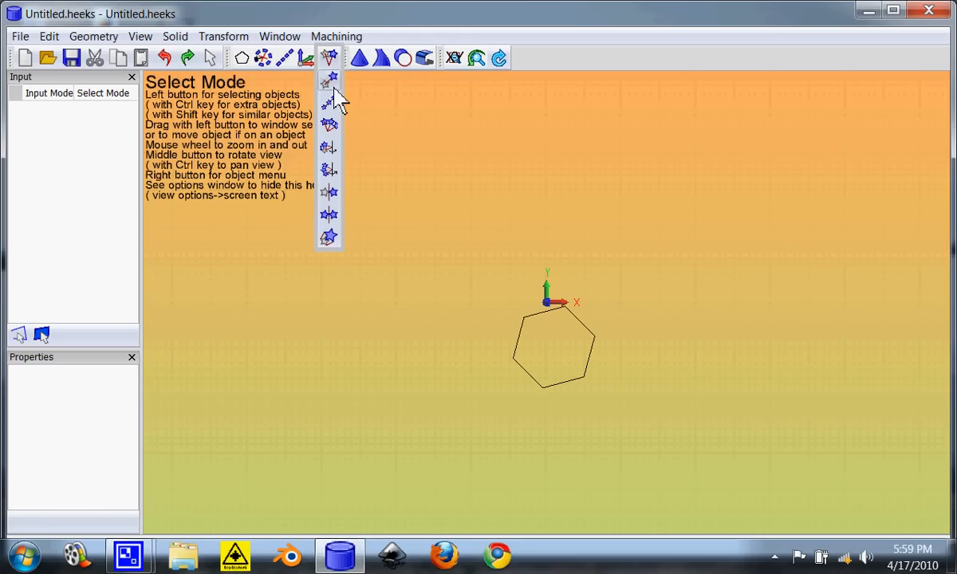
left_click(332, 129)
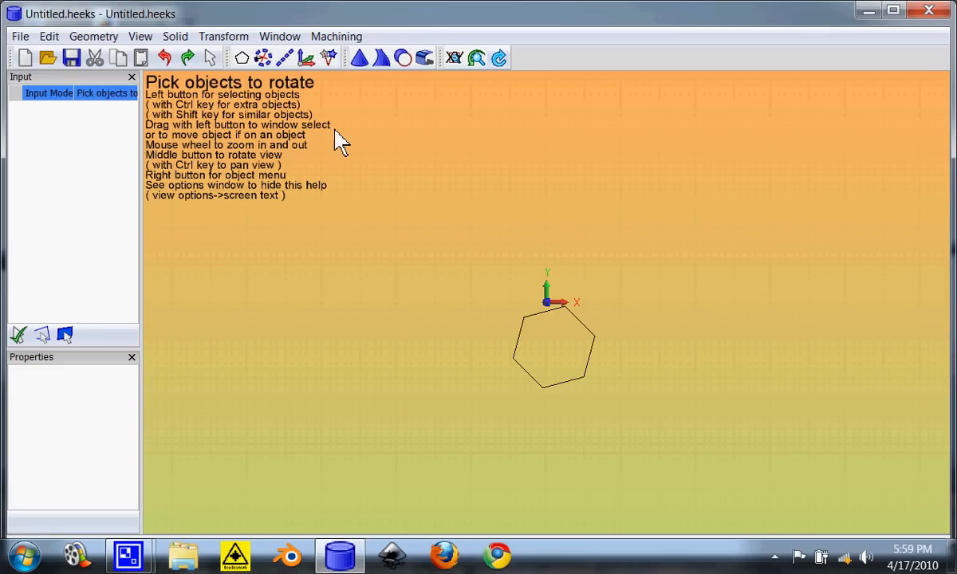
left_click(536, 327)
left_click(19, 333)
left_click(79, 109)
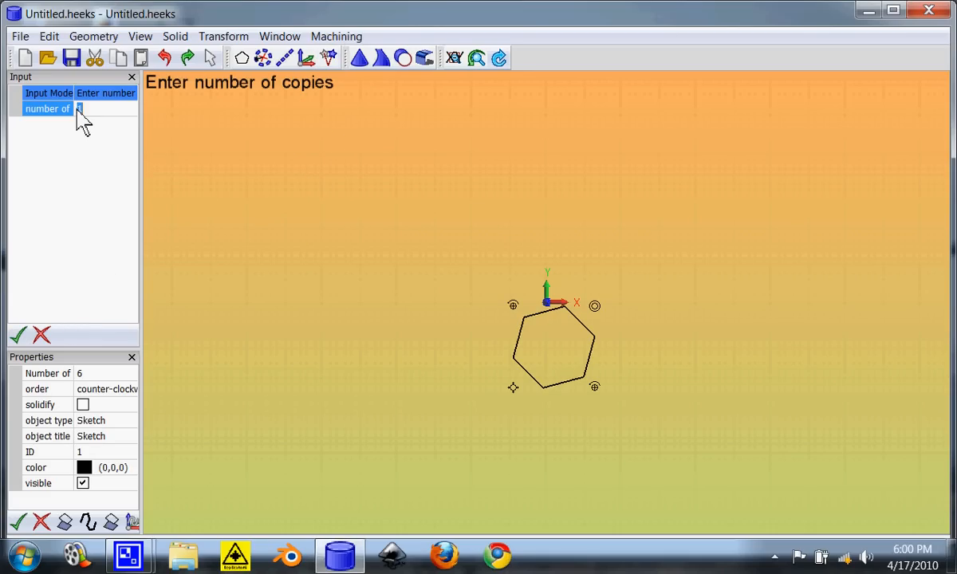
type("3")
left_click(19, 334)
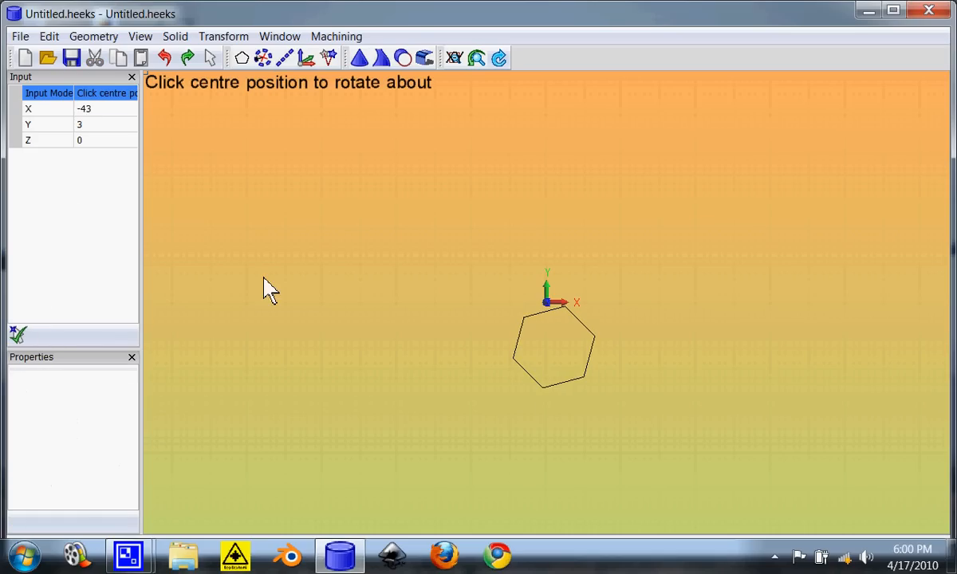
left_click(613, 277)
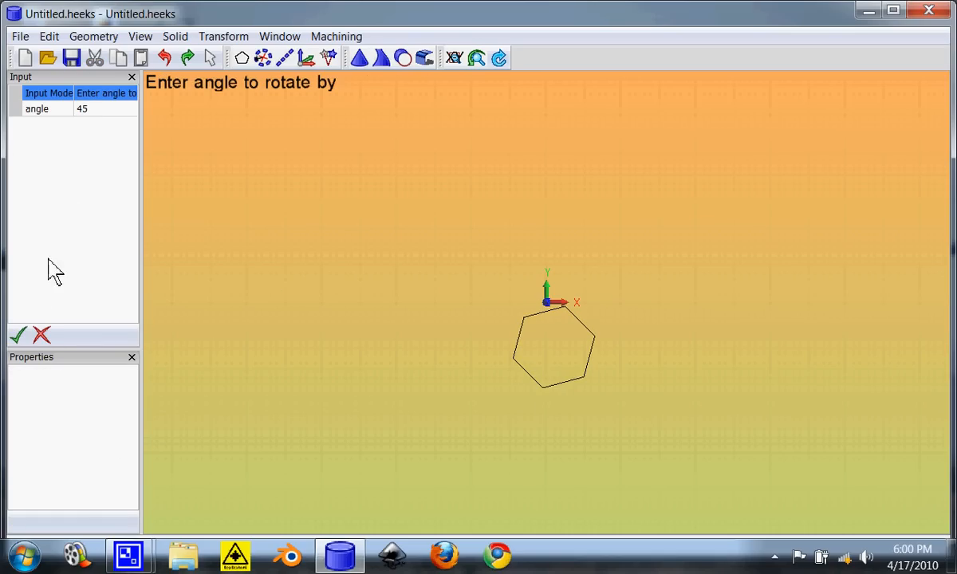
left_click(20, 333)
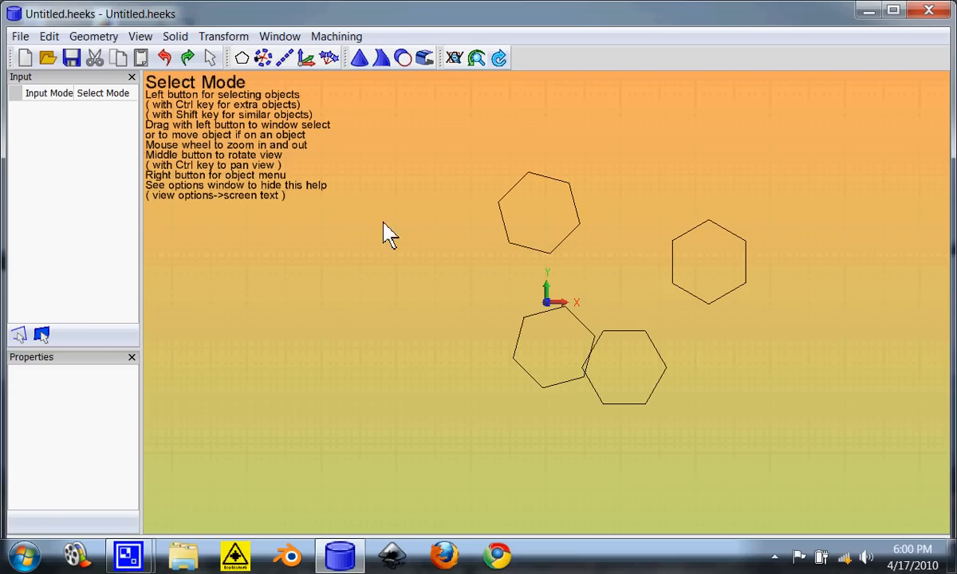
Undo the three rotated copies of the hexagon
left_click(164, 59)
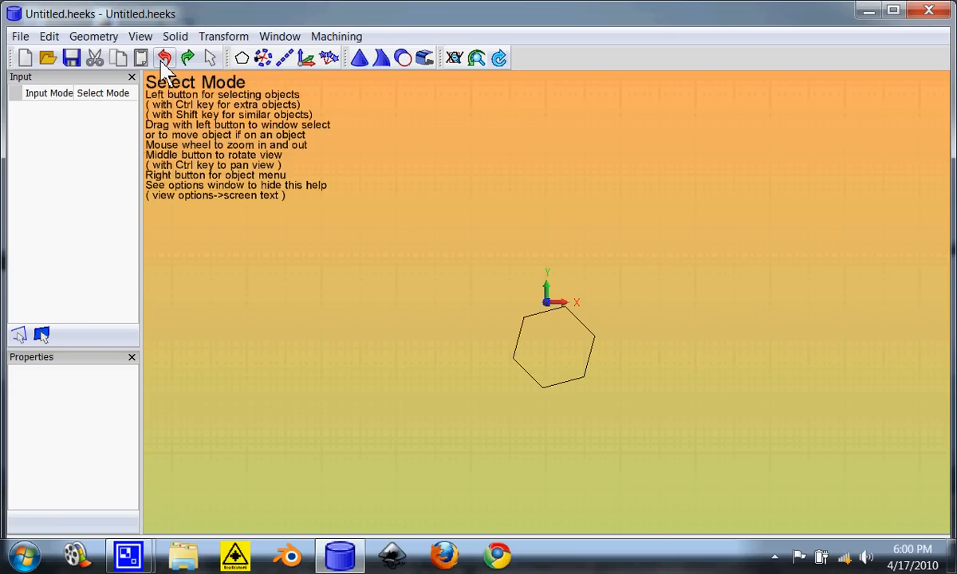
left_click(183, 63)
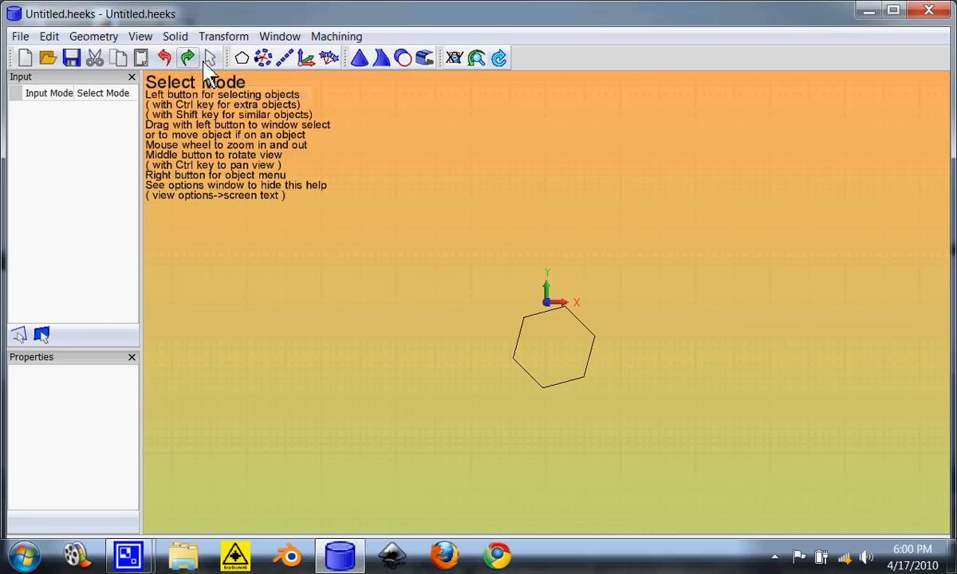
Scale the hexagon by a factor of 2 about a point near its right-hand edge and undo the scaling
mouse_move(246, 64)
mouse_move(337, 71)
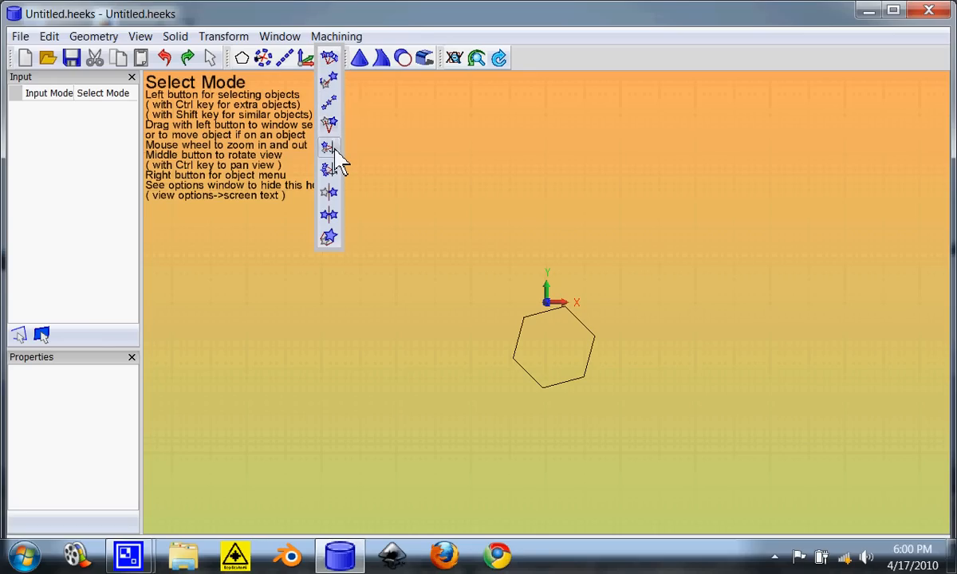
left_click(328, 239)
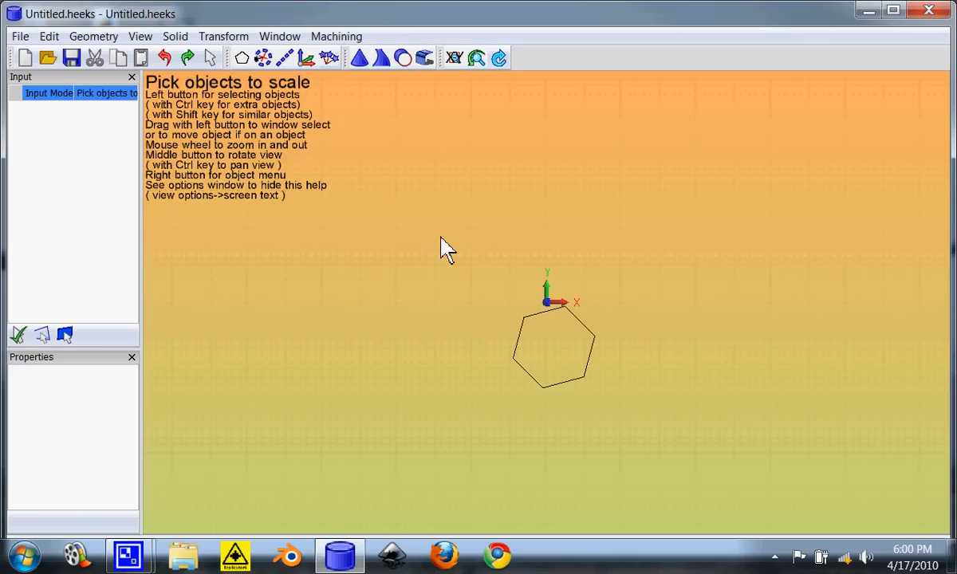
left_click(543, 314)
left_click(19, 334)
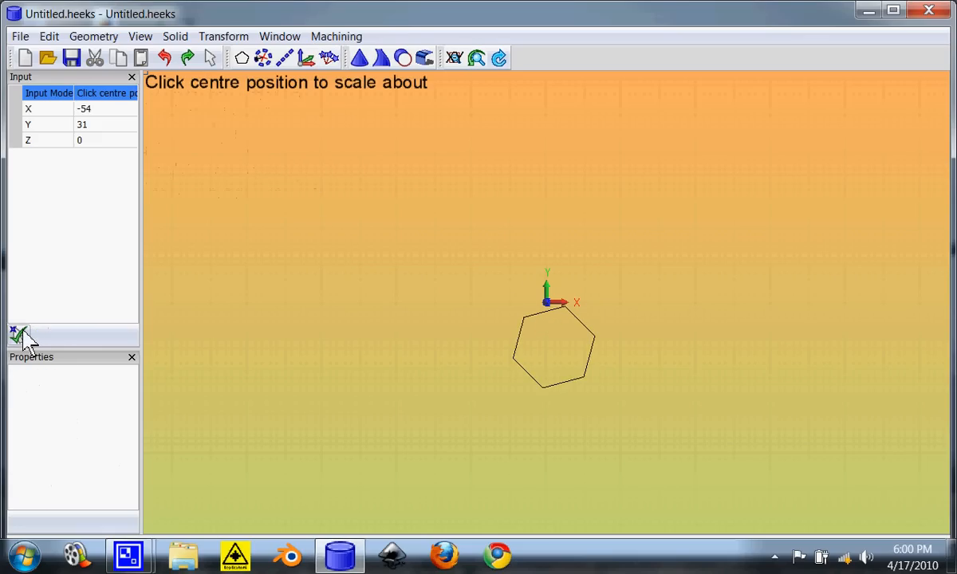
left_click(586, 349)
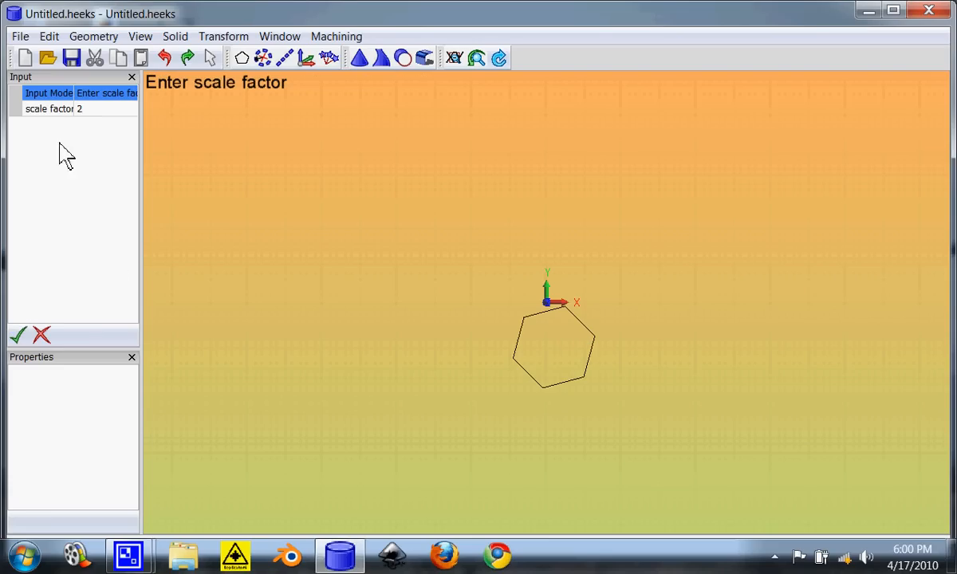
left_click(19, 334)
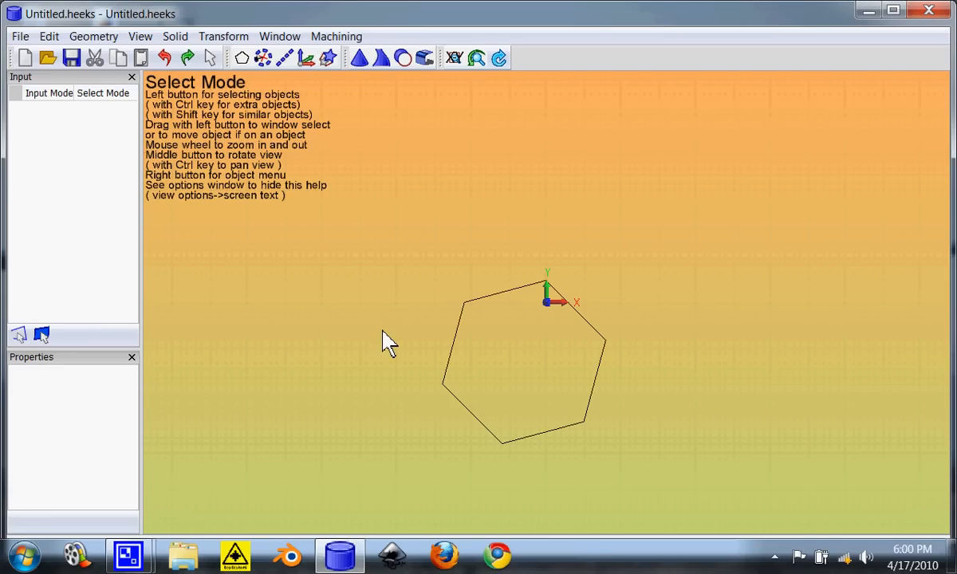
left_click(165, 58)
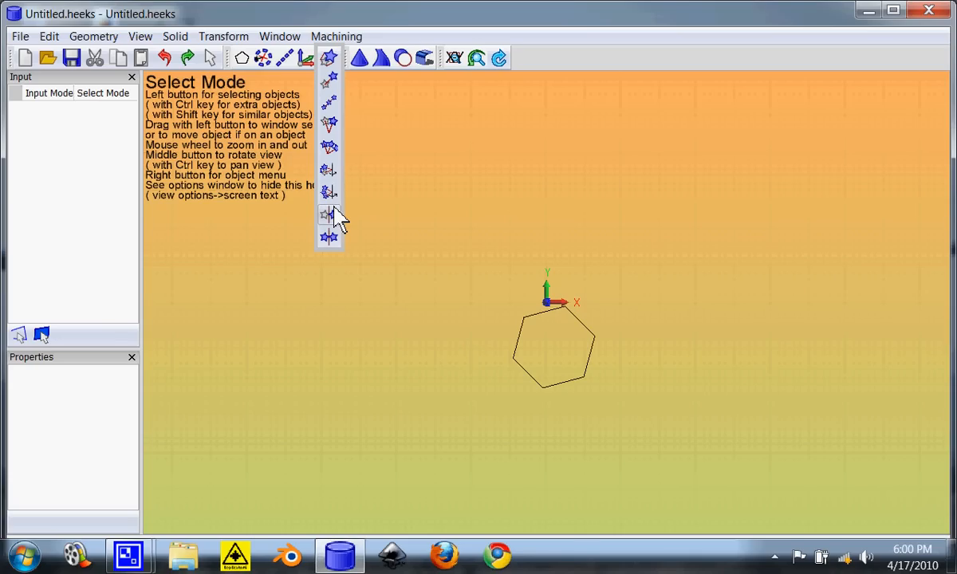
Draw a nearly vertical infinite line to the right of the hexagon through about (11, 15) and (12, -16)
mouse_move(284, 72)
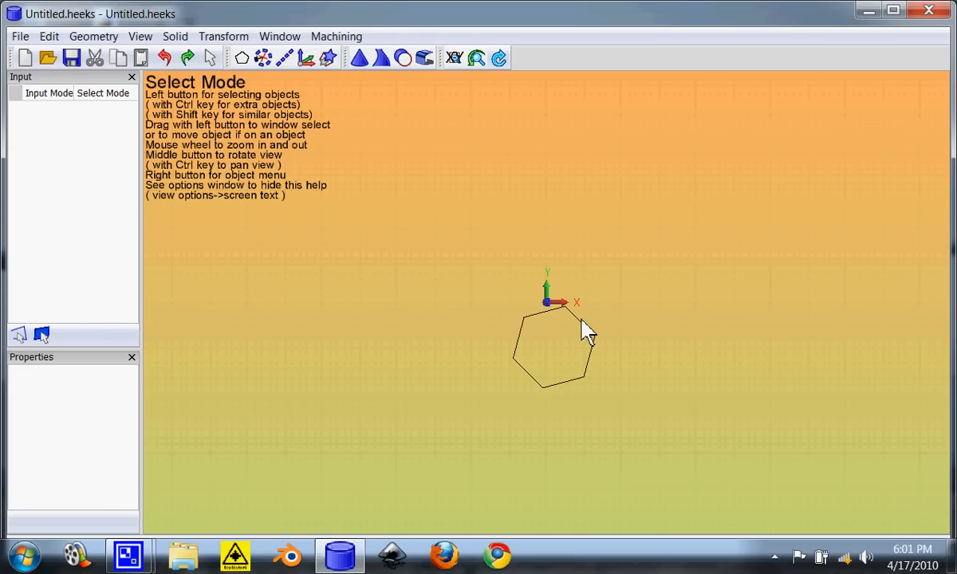
left_click(285, 77)
left_click(629, 213)
left_click(636, 427)
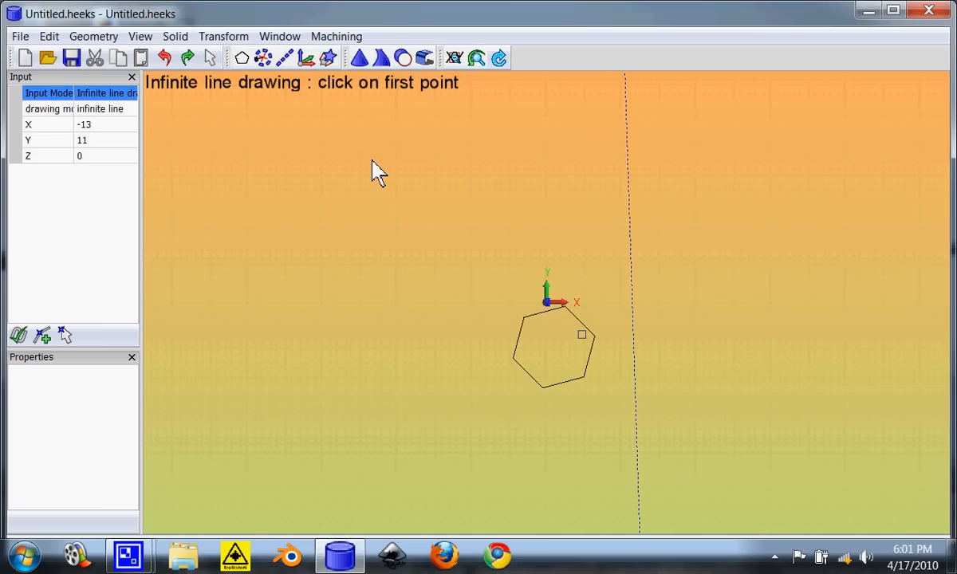
Rotate the hexagon by 45 degrees about its own right-hand edge as the axis, and undo the rotation
mouse_move(322, 60)
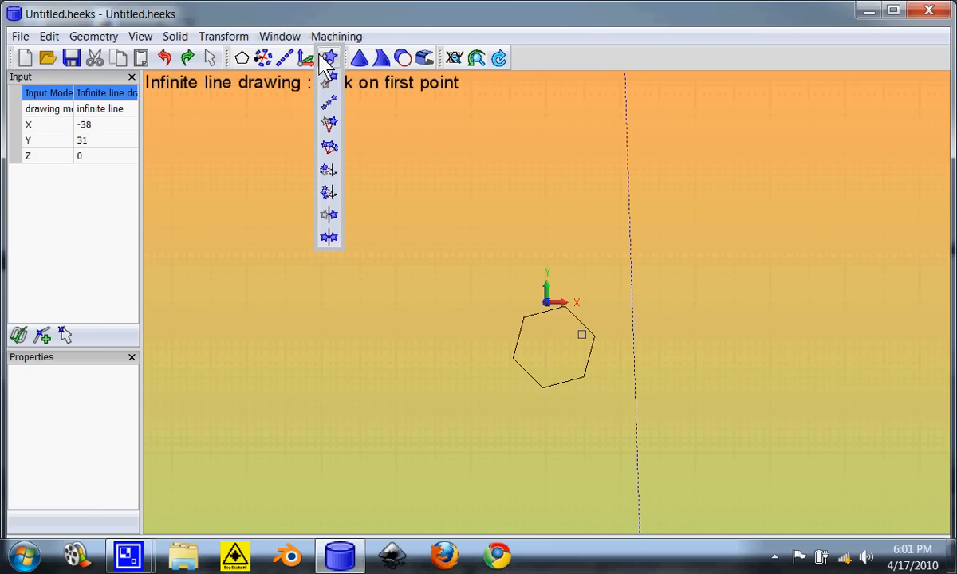
left_click(331, 175)
left_click(593, 340)
left_click(17, 335)
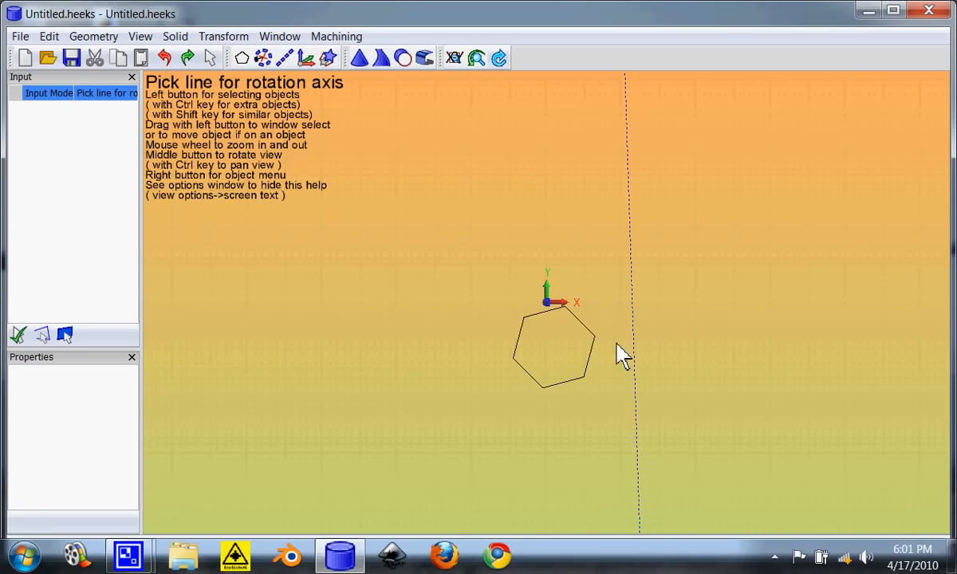
left_click(591, 360)
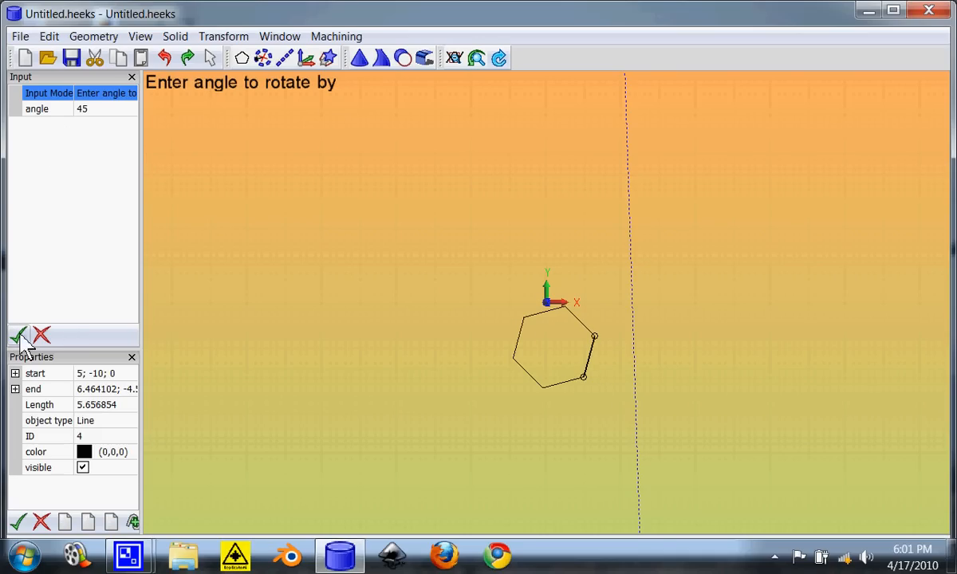
left_click(19, 335)
middle_click_drag(524, 327, 545, 295)
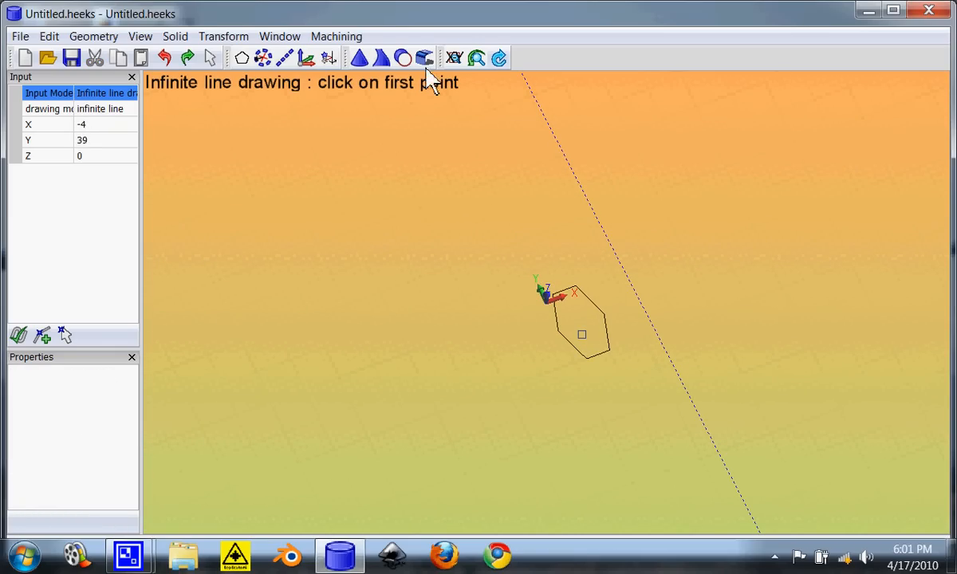
left_click(454, 58)
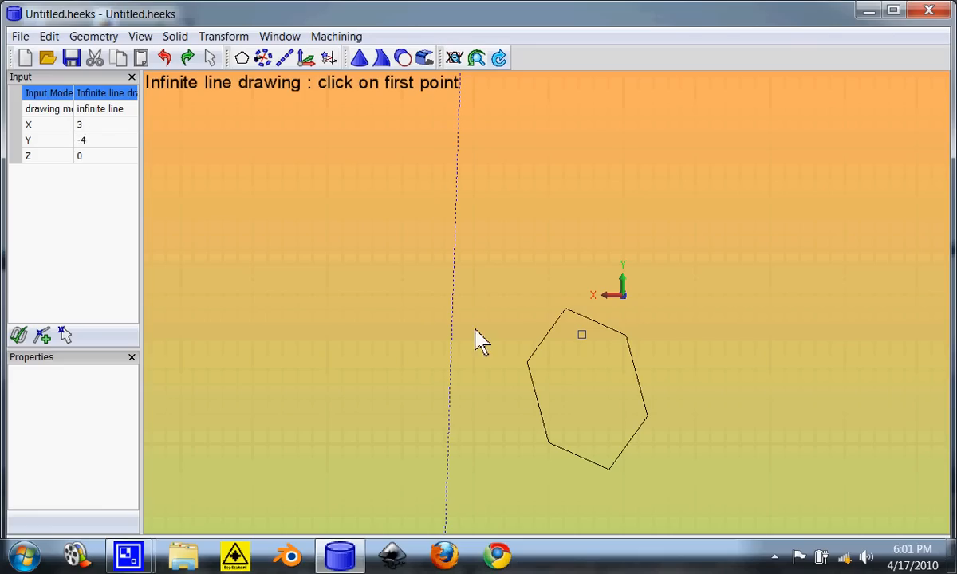
left_click(164, 58)
scroll(649, 414, "down", 2)
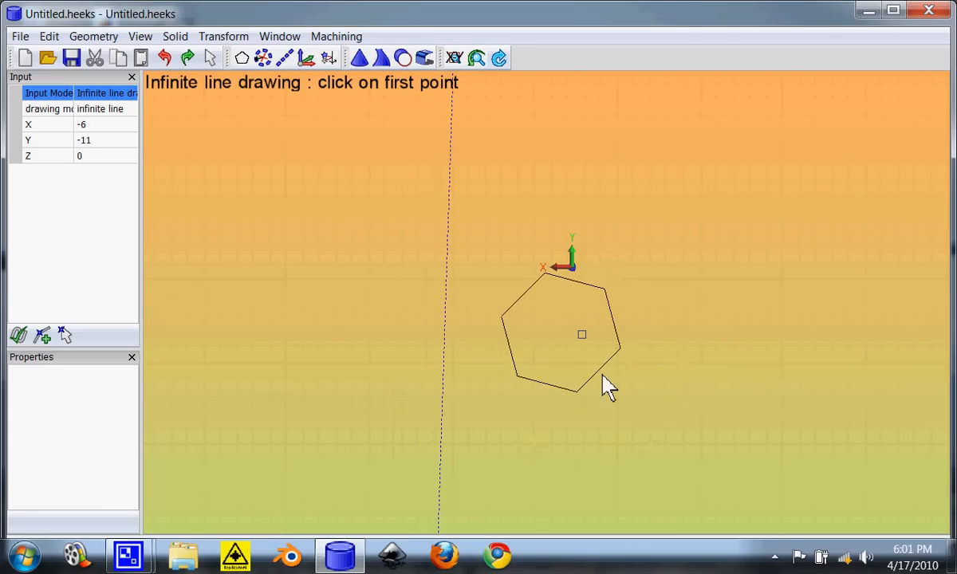
left_click(520, 302)
key("Escape")
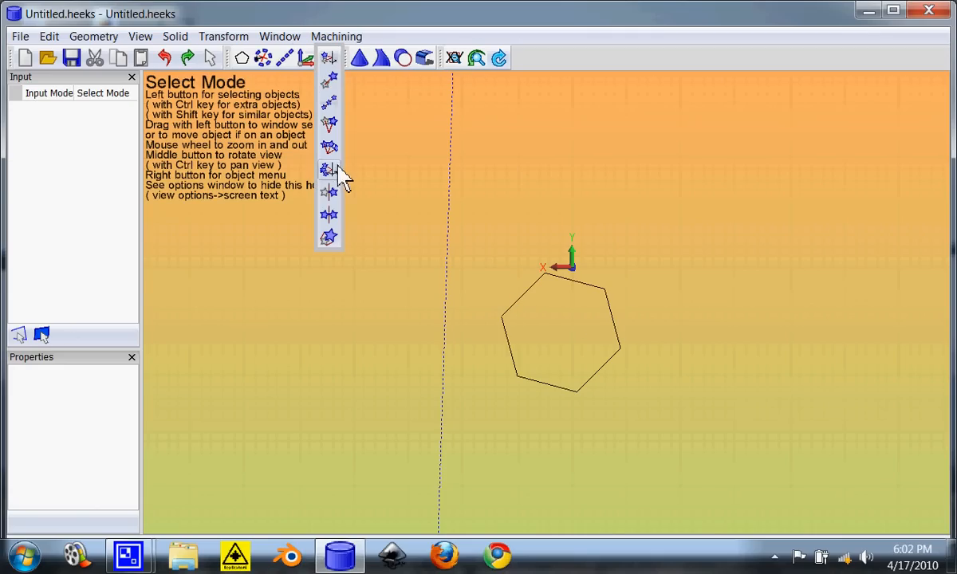
Make 3 rotated copies of the hexagon about the infinite line with a 45-degree angle, and undo them
left_click(328, 191)
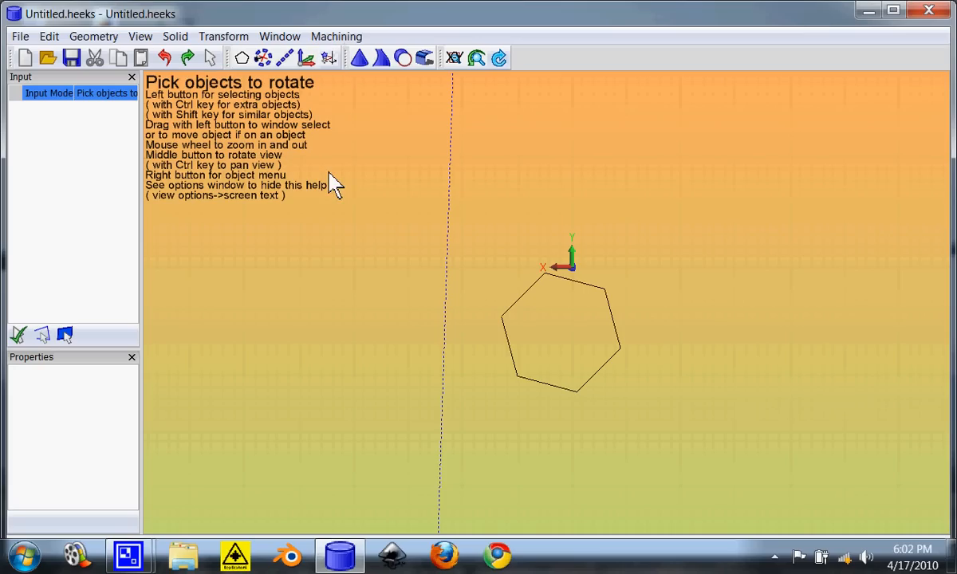
left_click(503, 312)
left_click(18, 336)
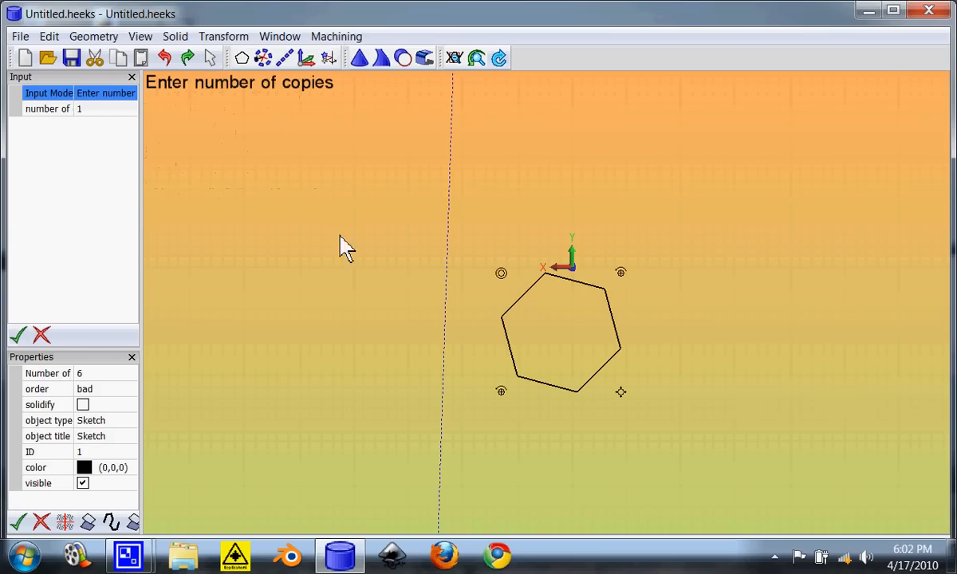
left_click(88, 110)
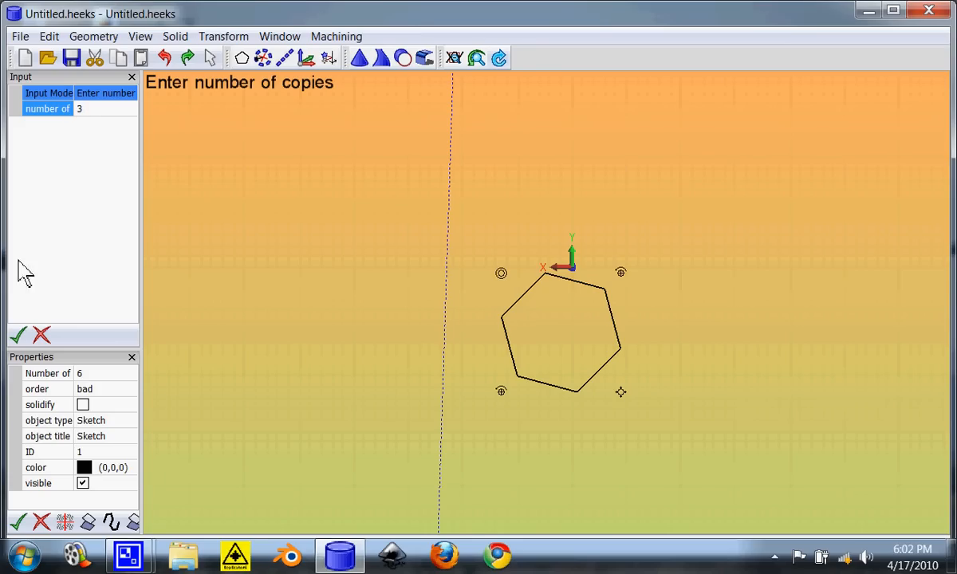
left_click(18, 335)
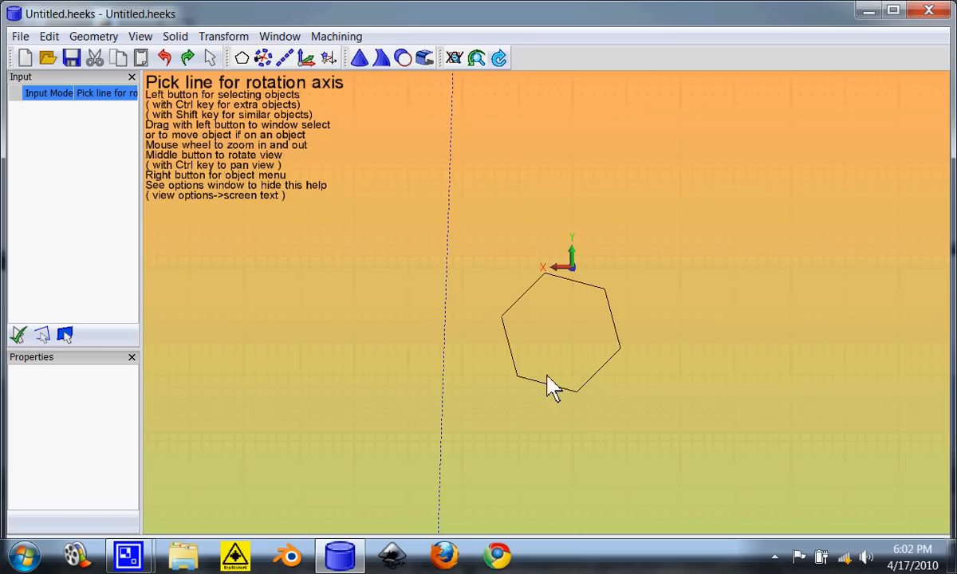
left_click(444, 368)
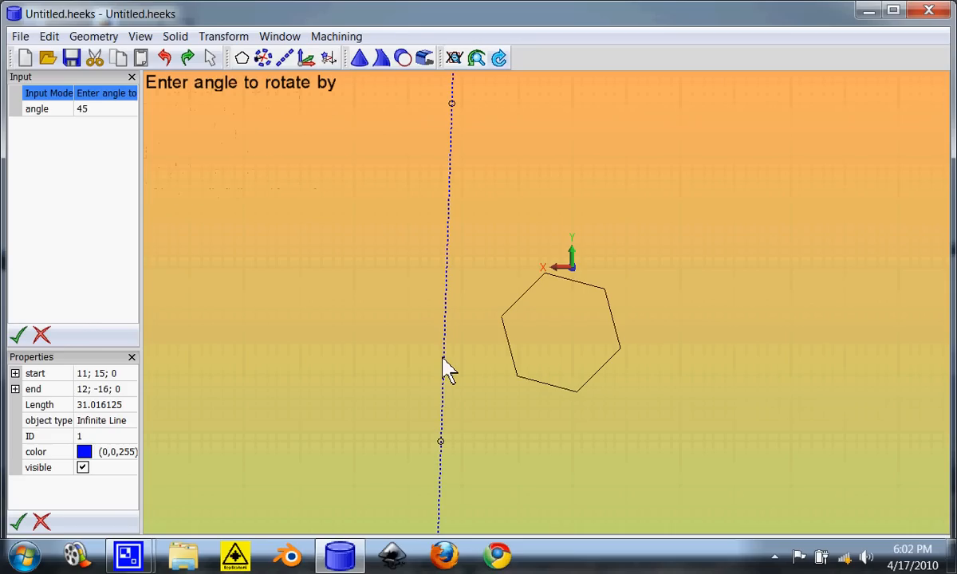
left_click(18, 333)
middle_click_drag(409, 353, 668, 401)
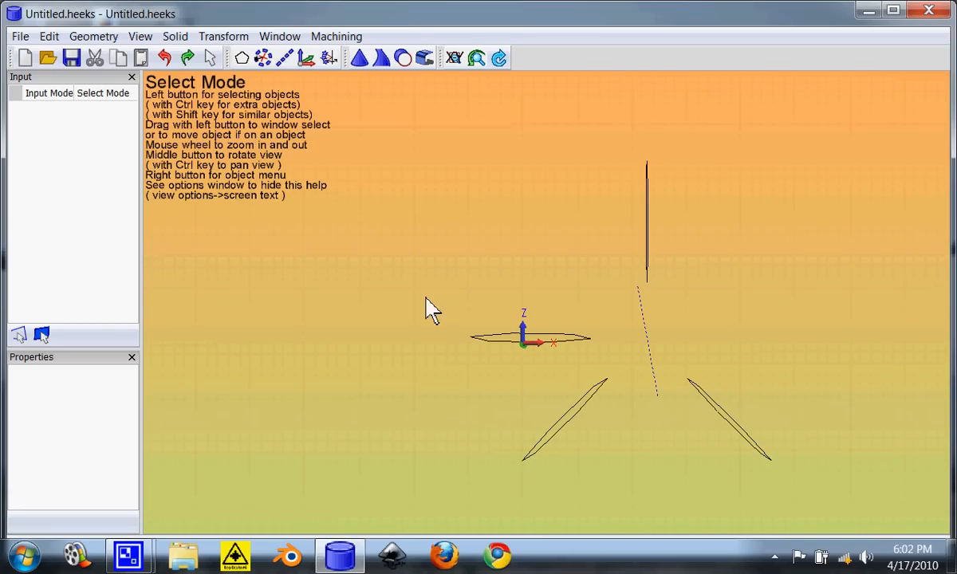
left_click(453, 59)
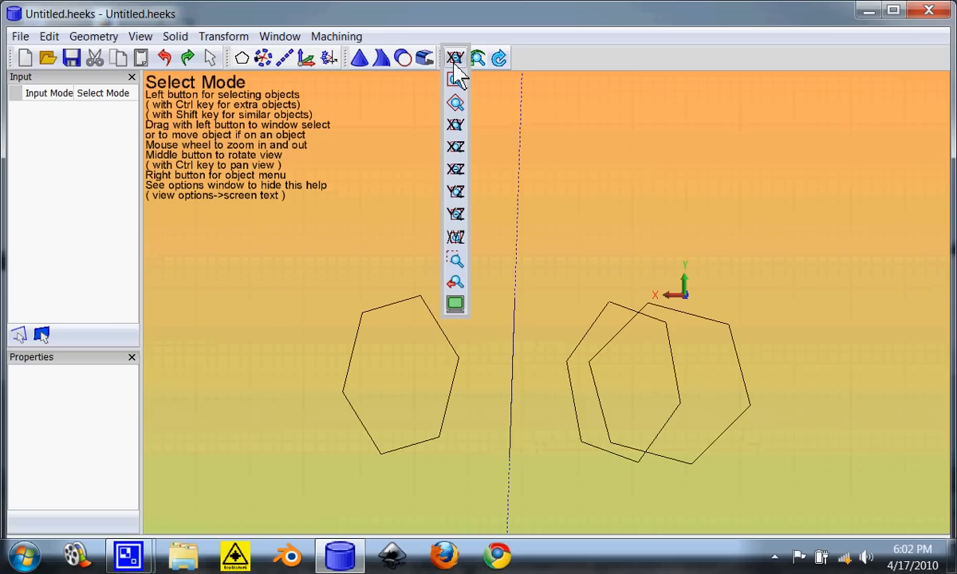
left_click(165, 59)
Mirror the hexagon about the infinite line without keeping the original, and undo the mirroring
mouse_move(331, 59)
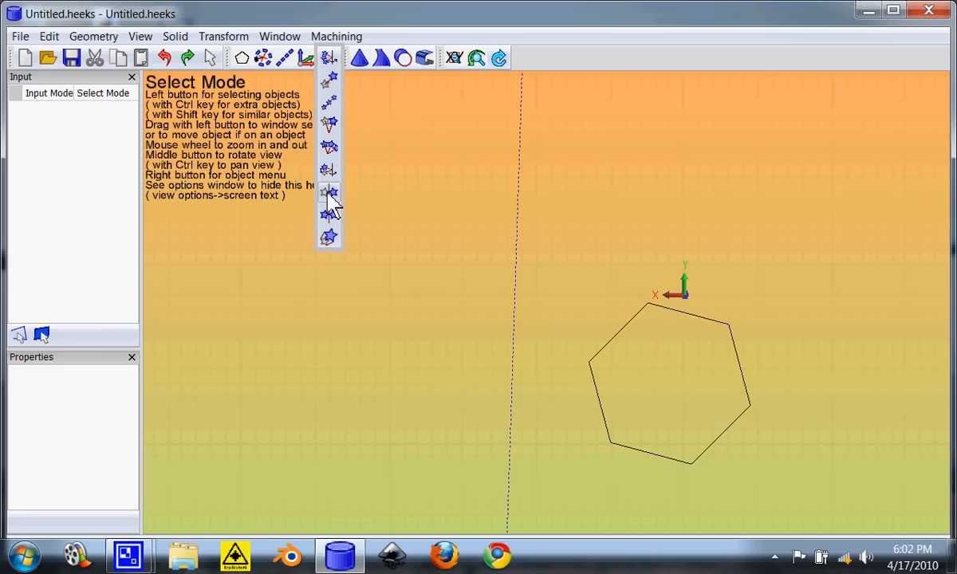
left_click(332, 205)
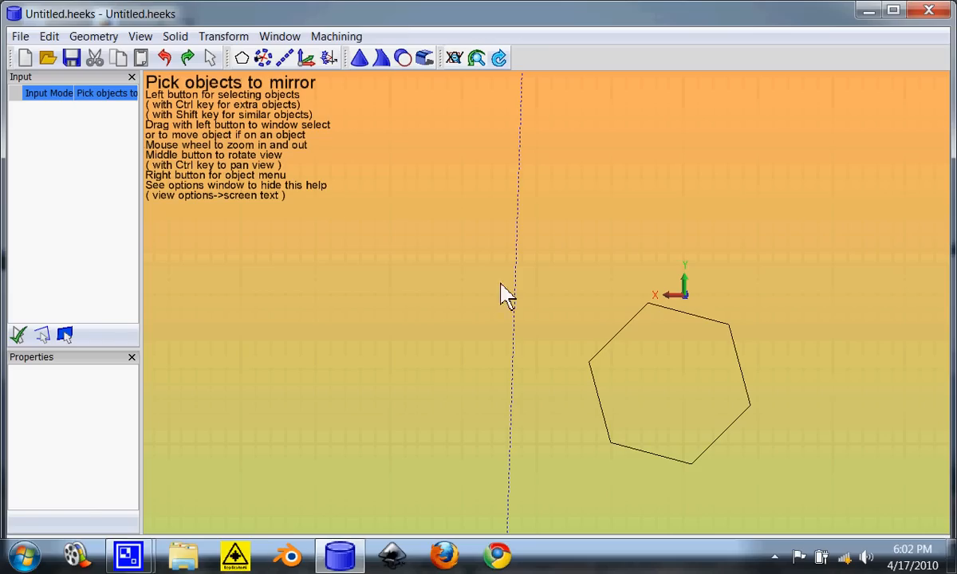
left_click(600, 361)
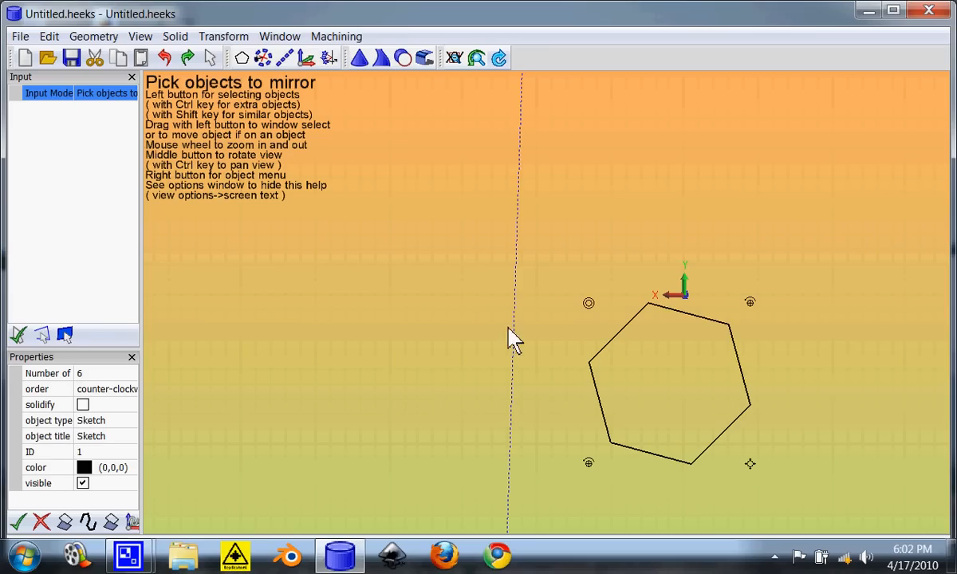
left_click(19, 335)
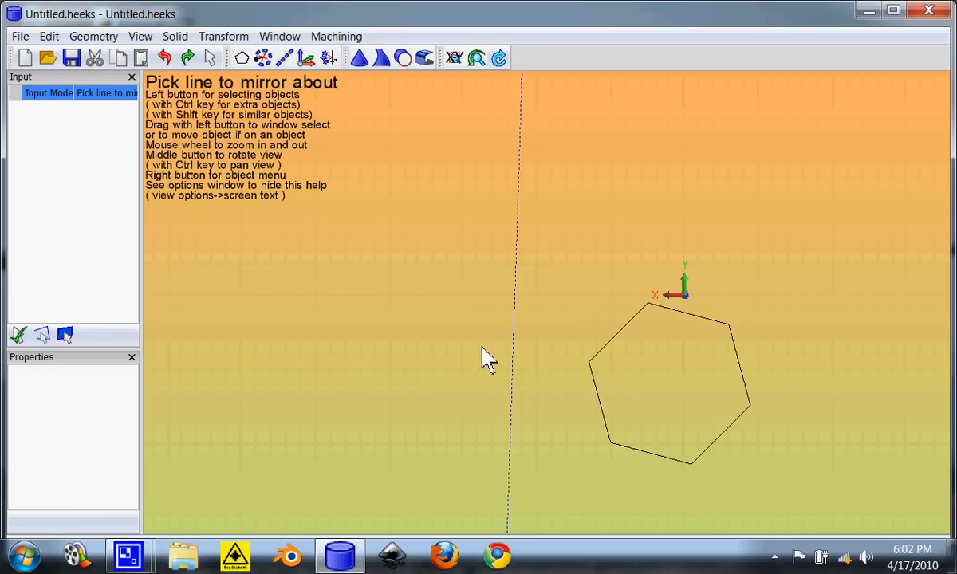
left_click(512, 403)
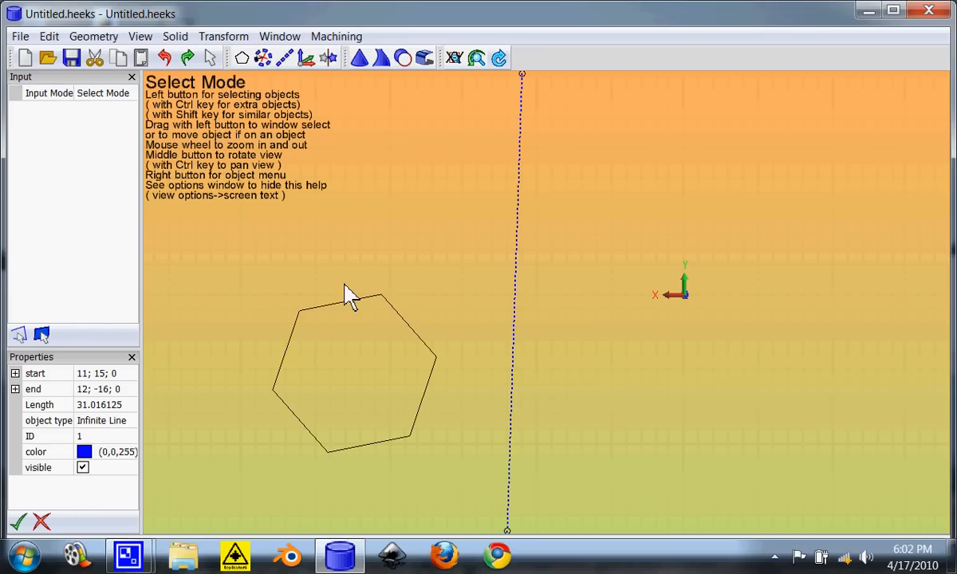
left_click(165, 57)
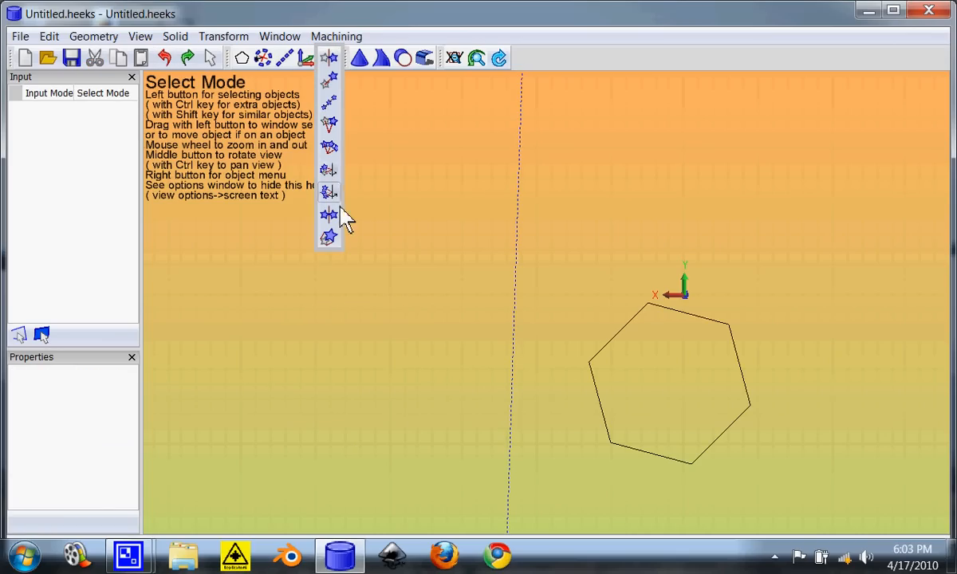
Mirror-copy the hexagon about the infinite line with the number of copies set to 2
left_click(618, 335)
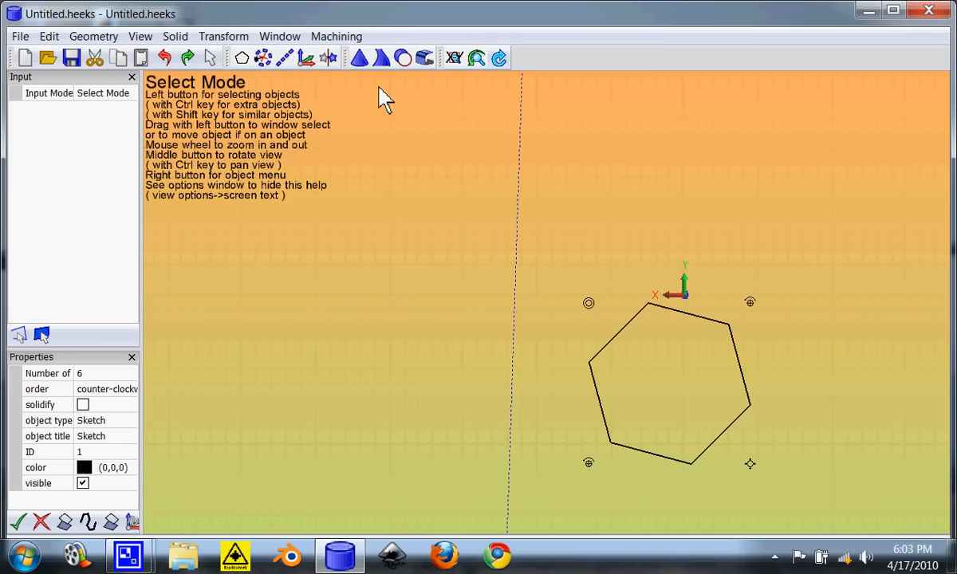
mouse_move(327, 57)
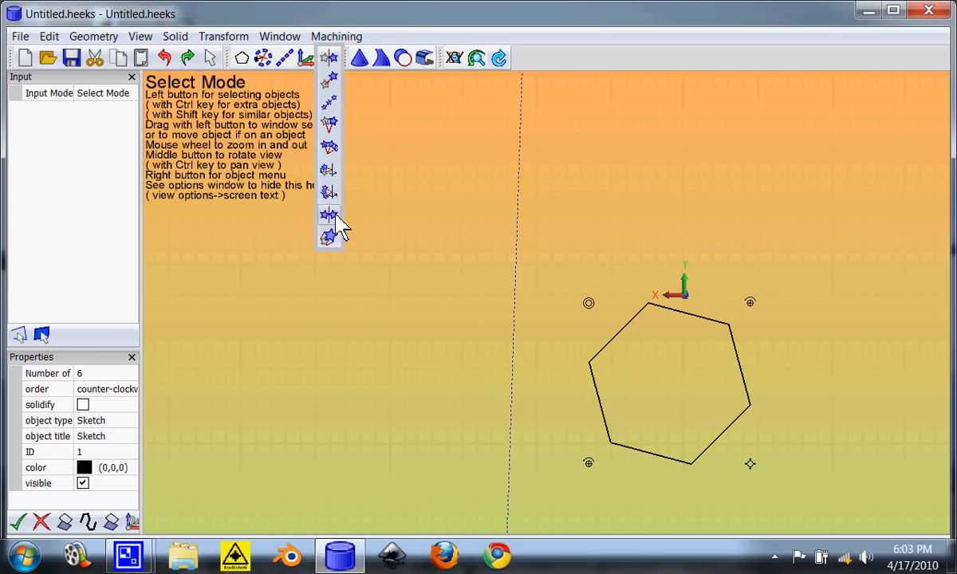
left_click(329, 217)
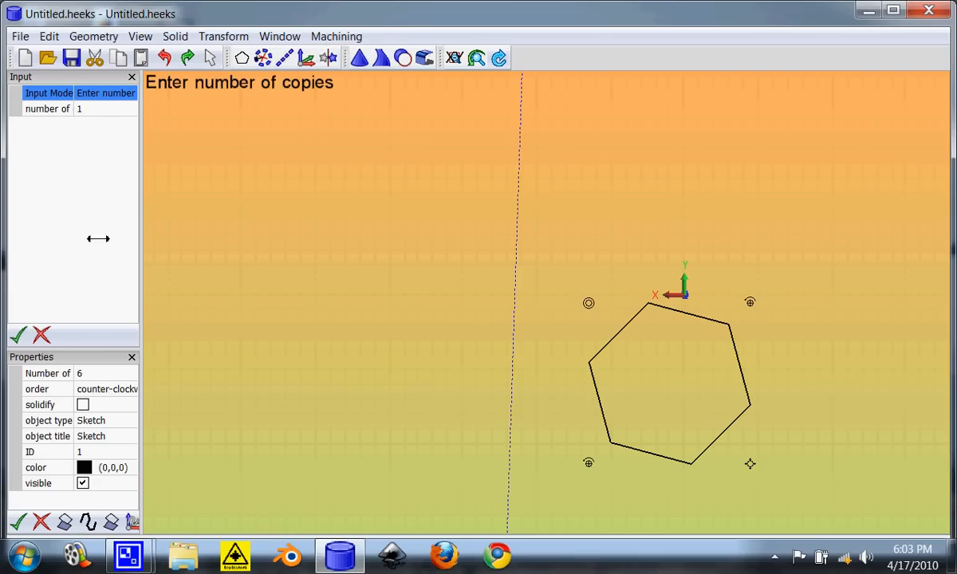
left_click(80, 111)
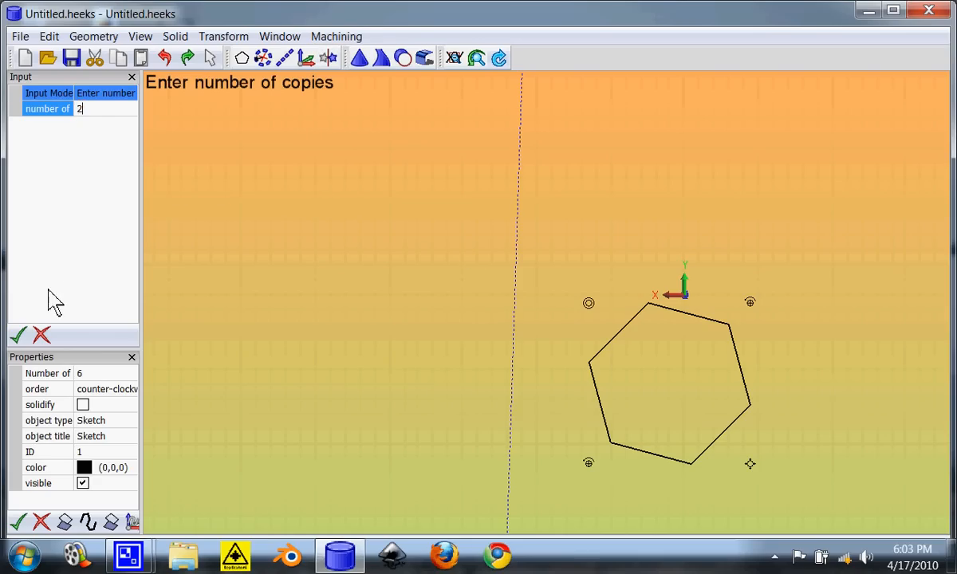
left_click(18, 334)
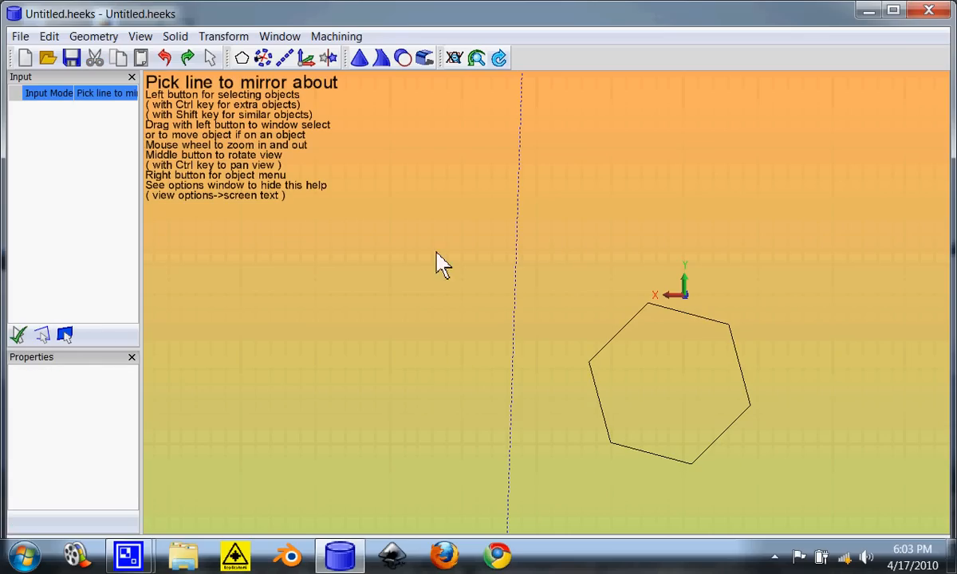
left_click(513, 391)
middle_click_drag(513, 391, 559, 254)
middle_click_drag(474, 348, 627, 265)
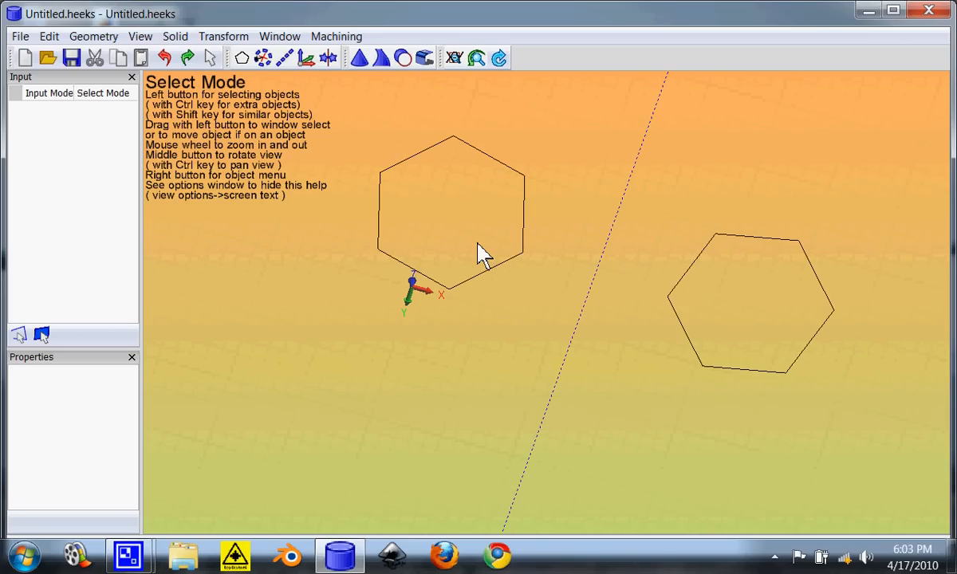
mouse_move(323, 62)
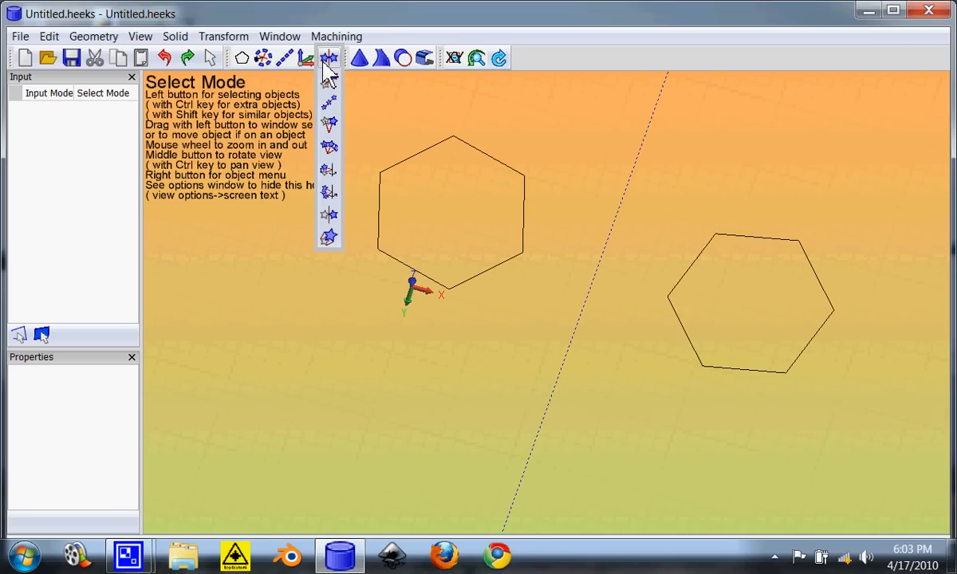
mouse_move(465, 55)
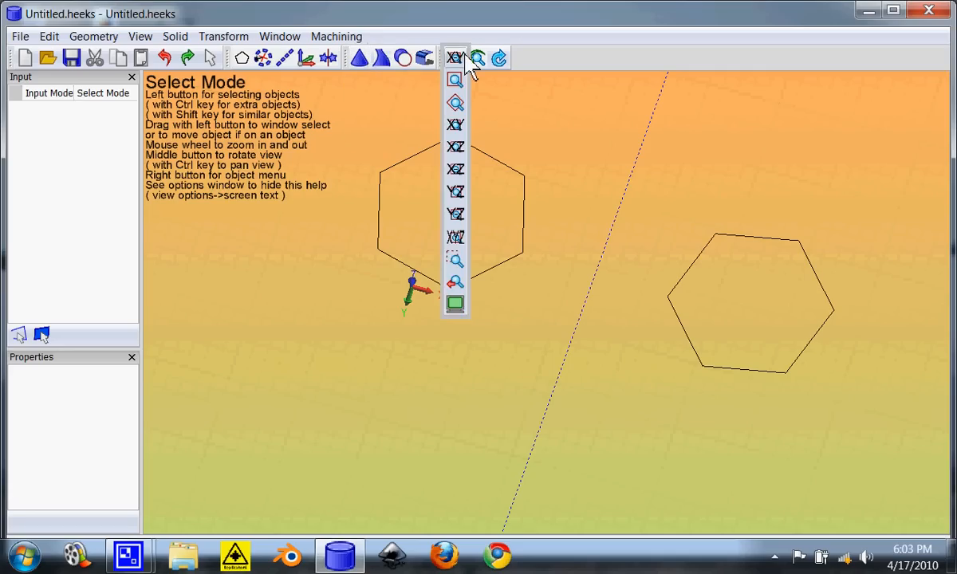